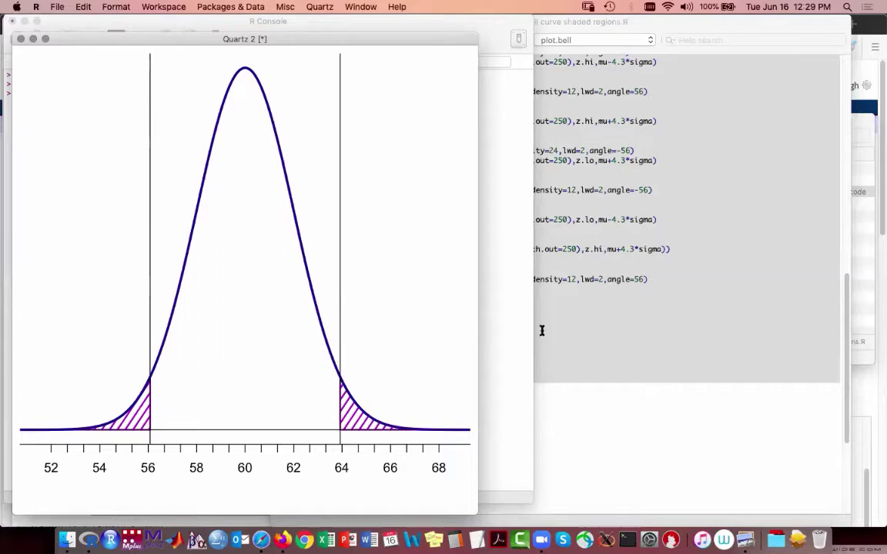
On a blank whiteboard page, add the text heading "Using Excel Efficiently (version #1)" near the upper edge.
left_click(710, 463)
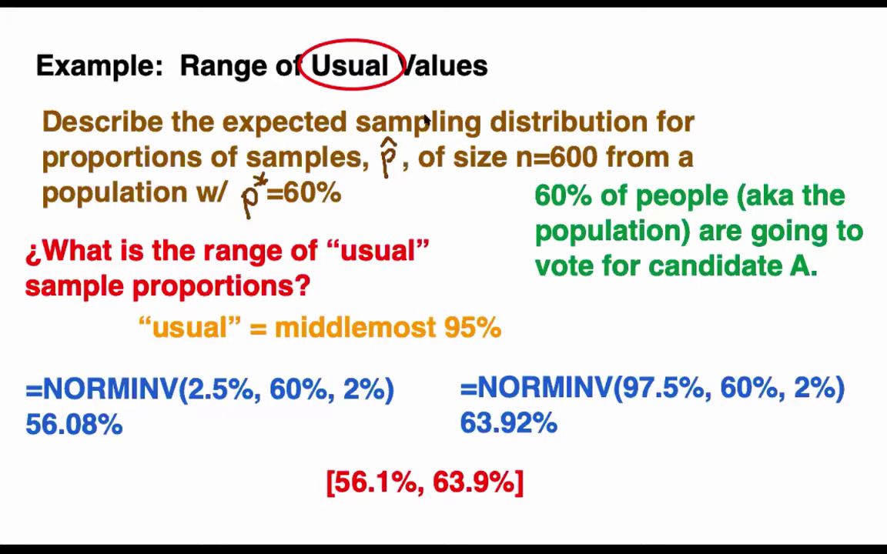
left_click(637, 33)
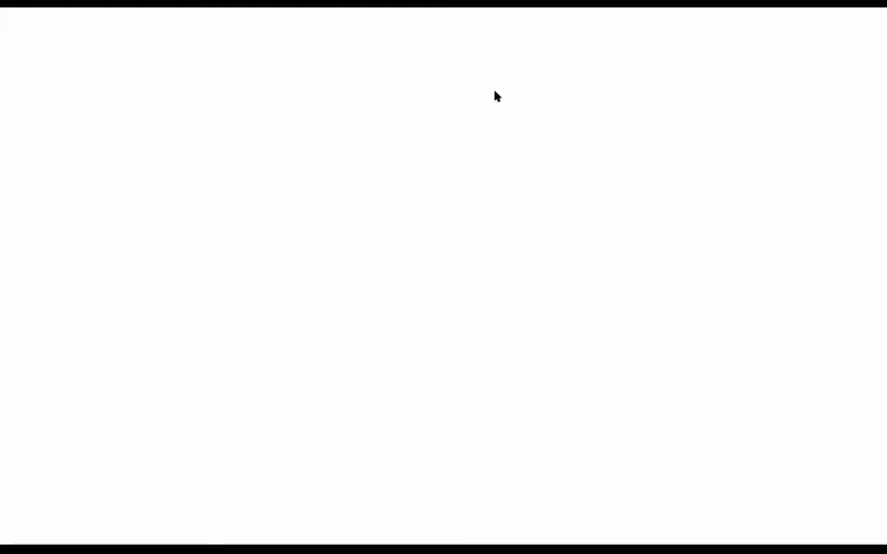
left_click(58, 63)
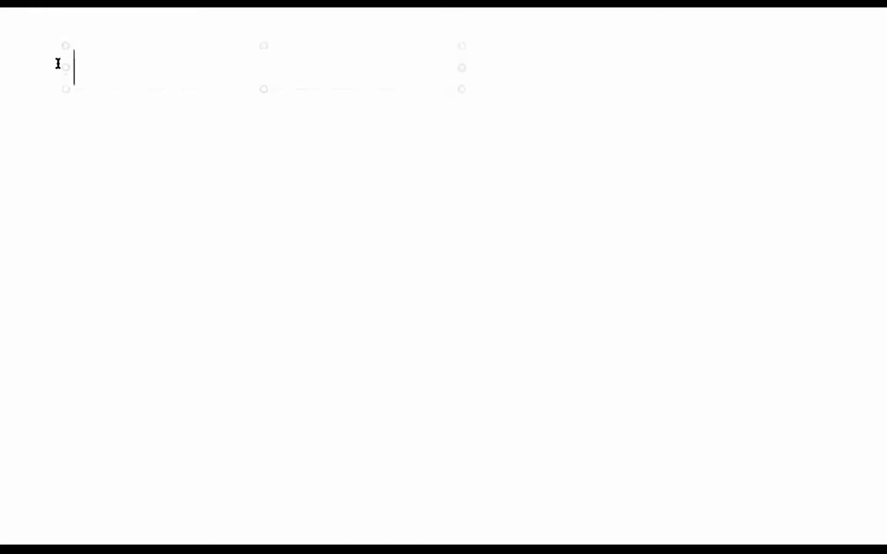
type("Using E")
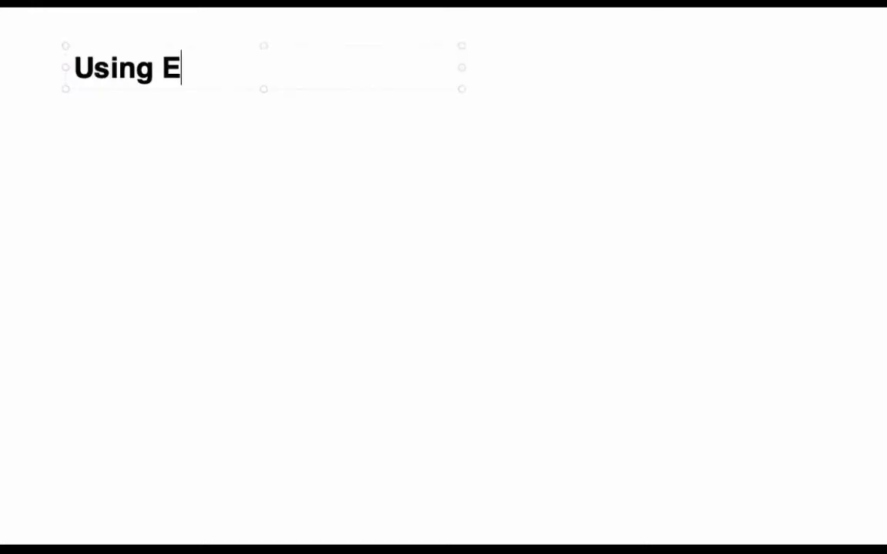
type("xcel Efficiently")
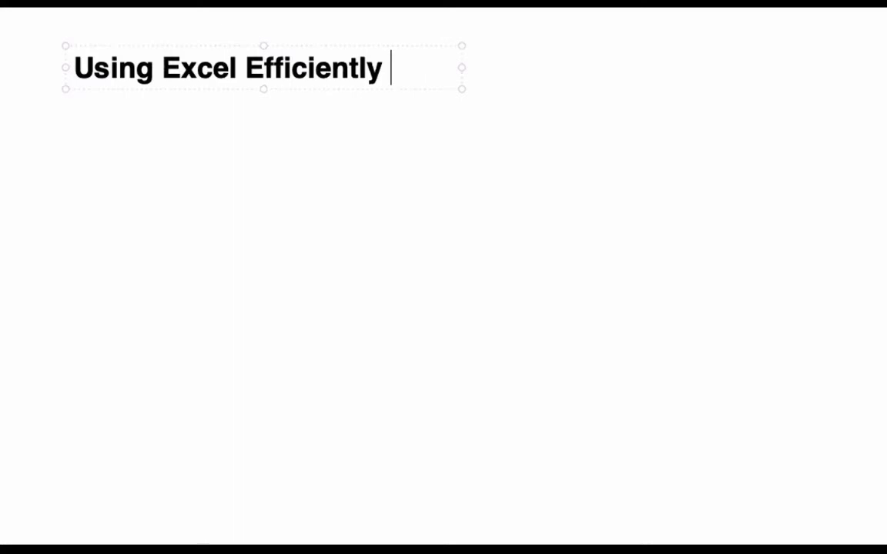
key("Return")
type("(versoi")
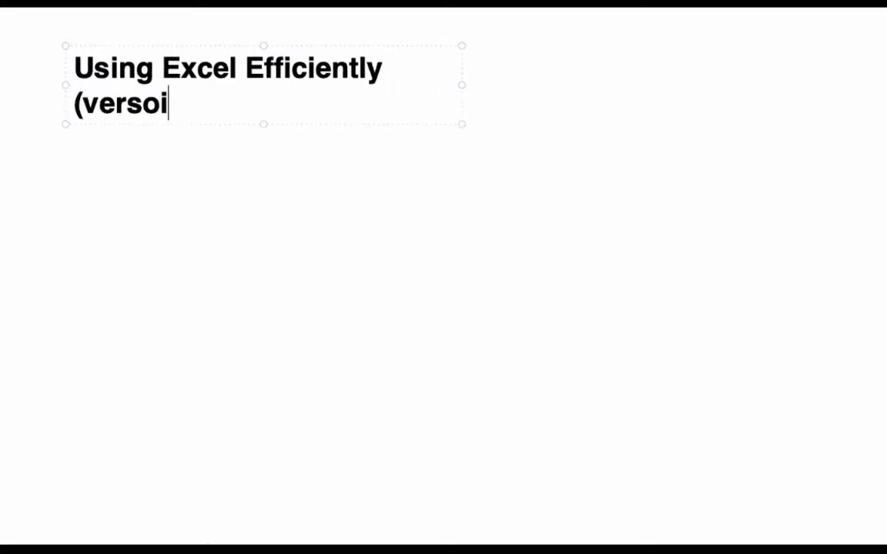
key("BackSpace")
key("BackSpace")
type("ion #1)")
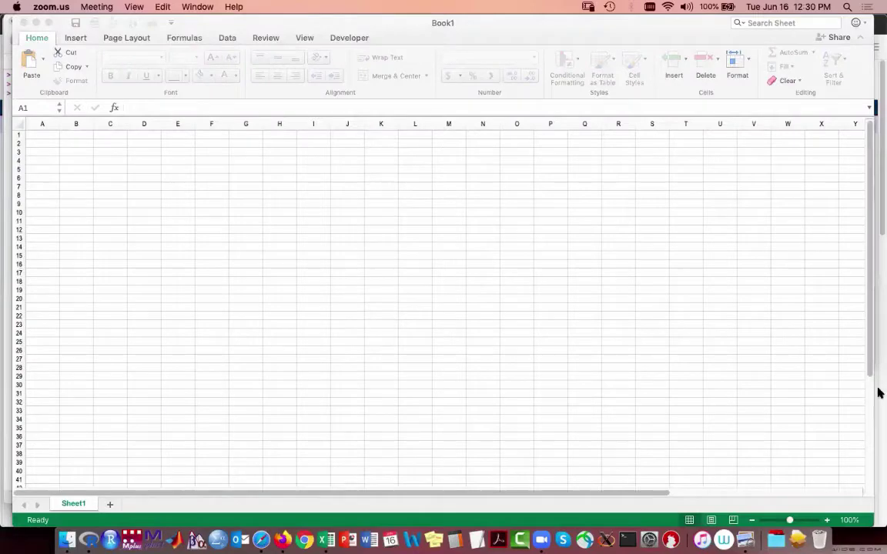
Switch to Excel and enlarge the blank Book1 worksheet to 320% zoom.
left_click(827, 520)
left_click(827, 520)
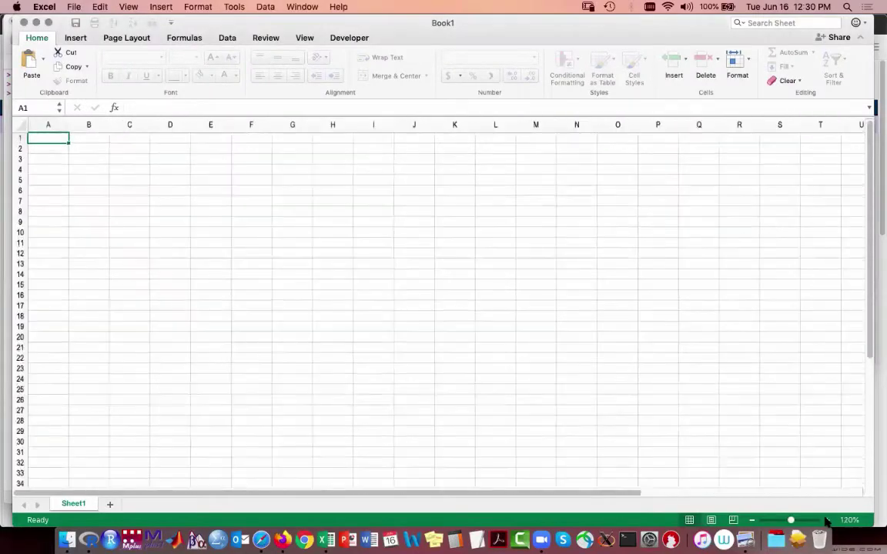
left_click(827, 520)
left_click(827, 520)
left_click(827, 521)
left_click(827, 521)
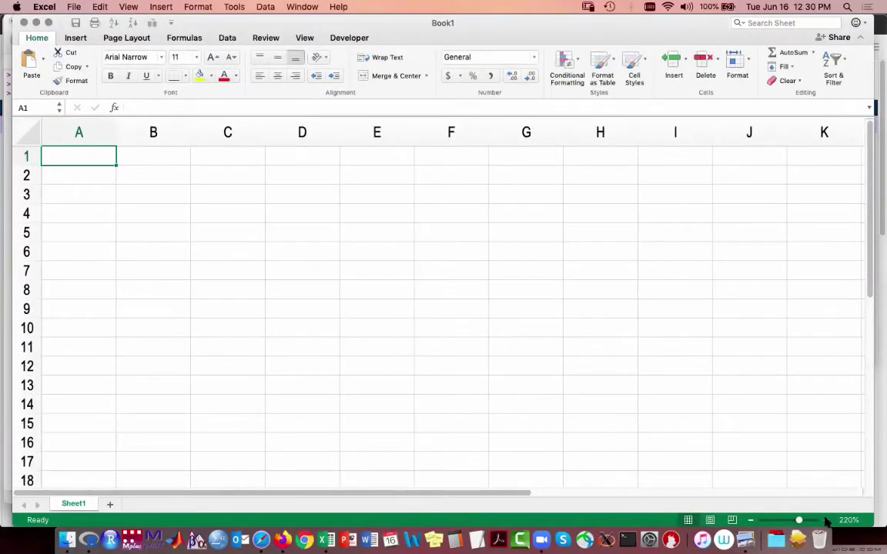
left_click(827, 520)
left_click(827, 521)
left_click(827, 520)
left_click(827, 521)
left_click(827, 520)
left_click(827, 521)
left_click(827, 521)
left_click(827, 520)
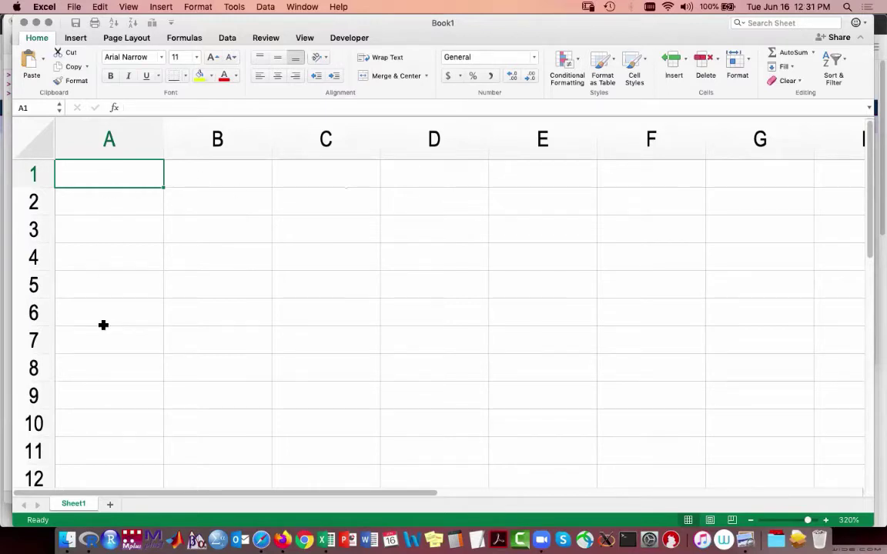
Enter the label "n" in cell A1 and the sample size 600 in B1.
type("n")
key("Tab")
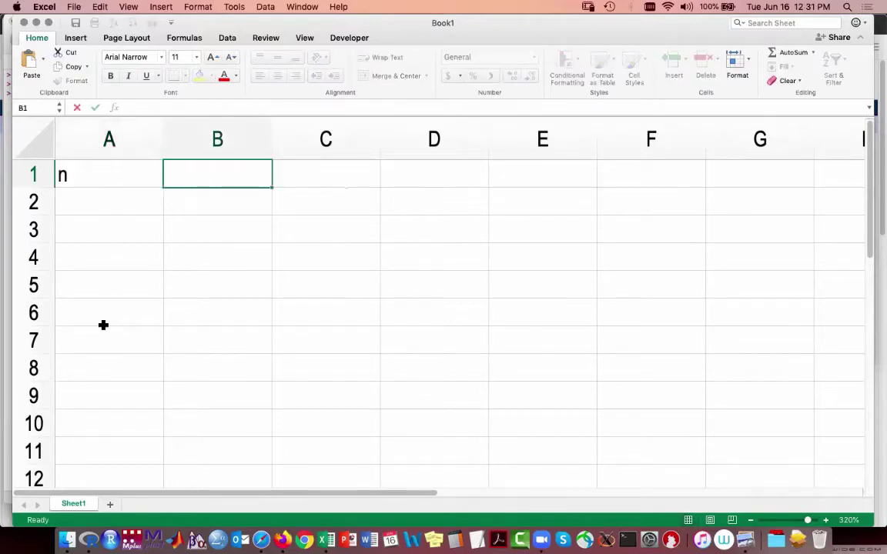
type("600")
key("Return")
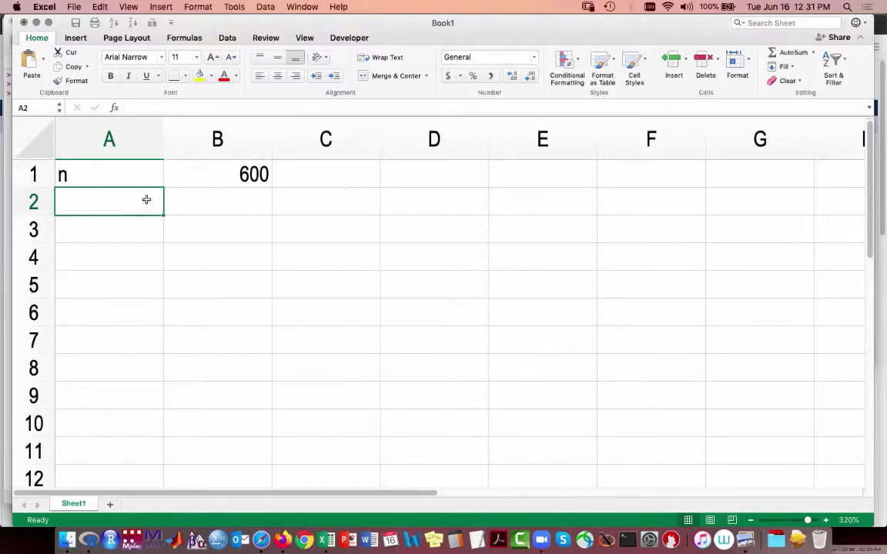
Center the contents of column A and make them bold.
left_click(137, 138)
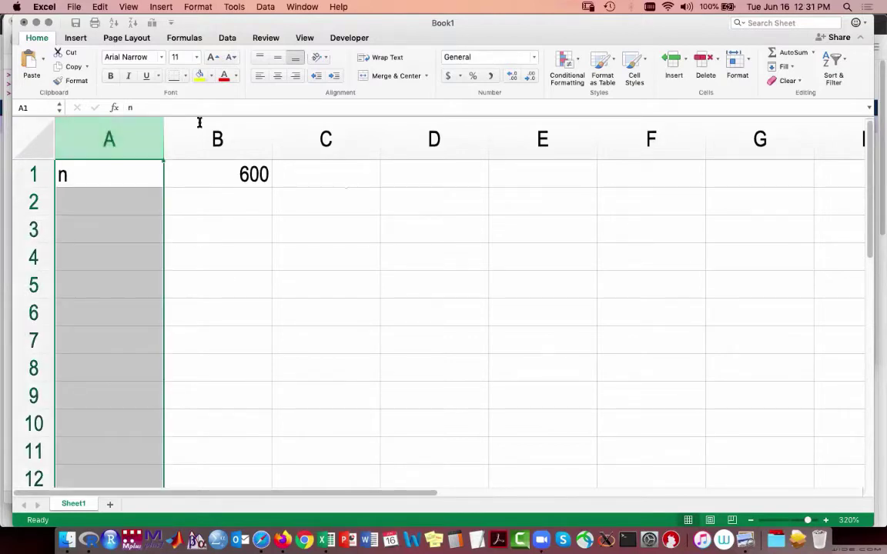
left_click(278, 76)
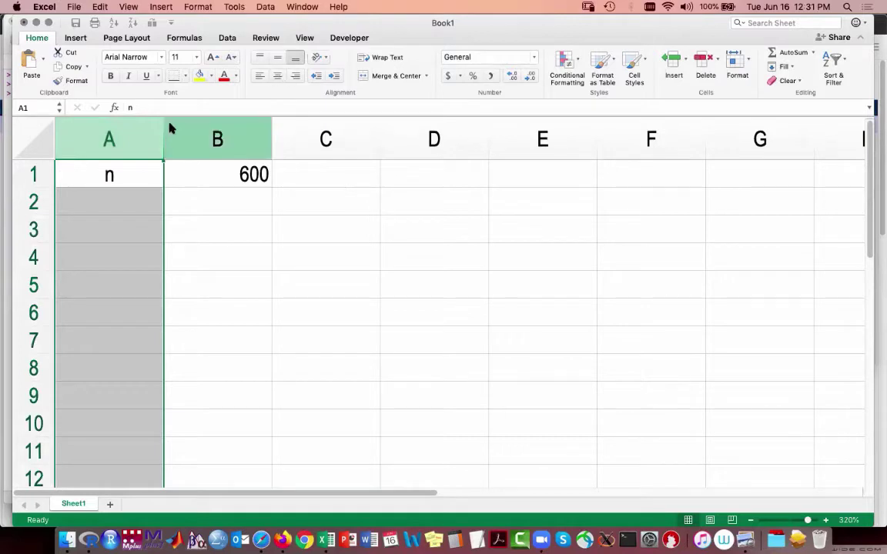
left_click(110, 76)
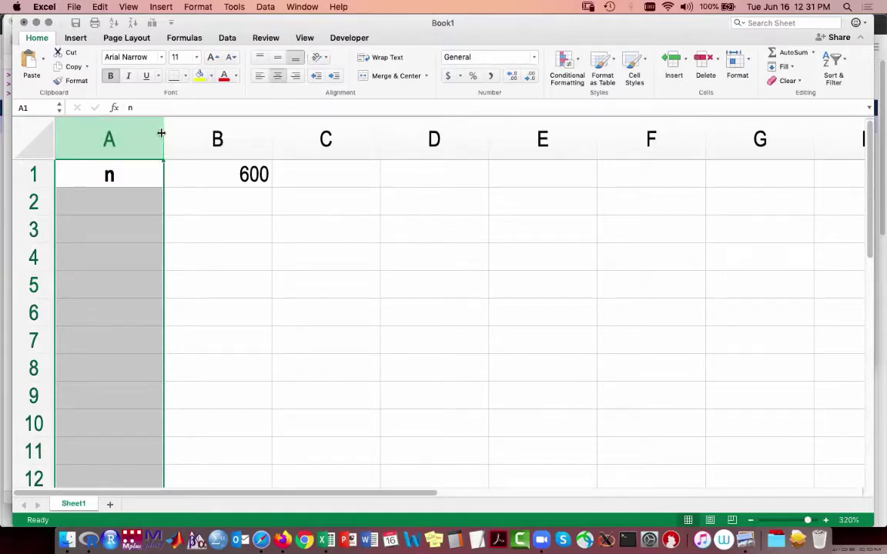
Narrow column A by about a quarter and color its text dark blue.
left_click_drag(163, 132, 134, 134)
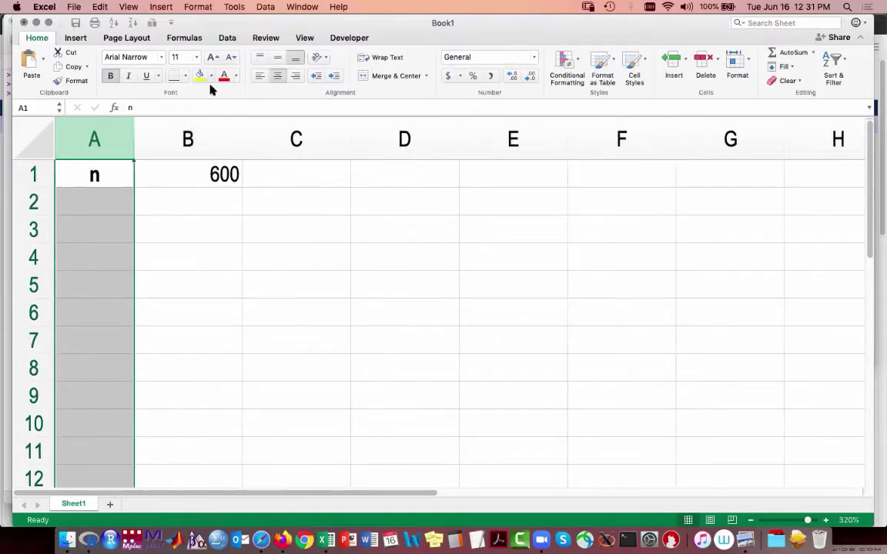
left_click(236, 76)
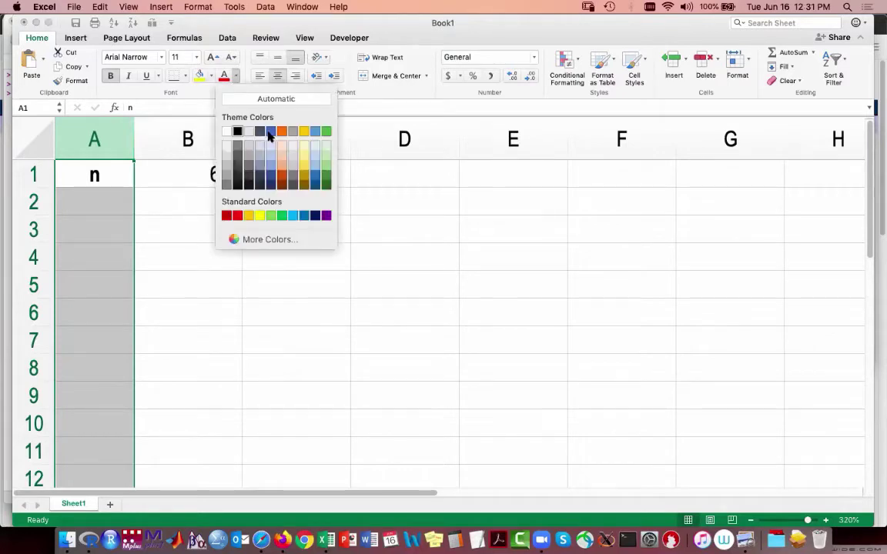
left_click(265, 175)
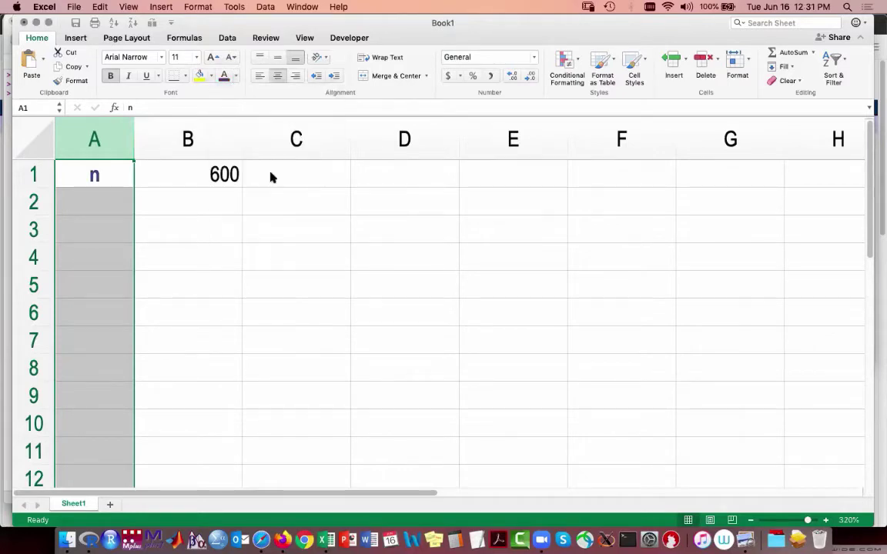
left_click(111, 173)
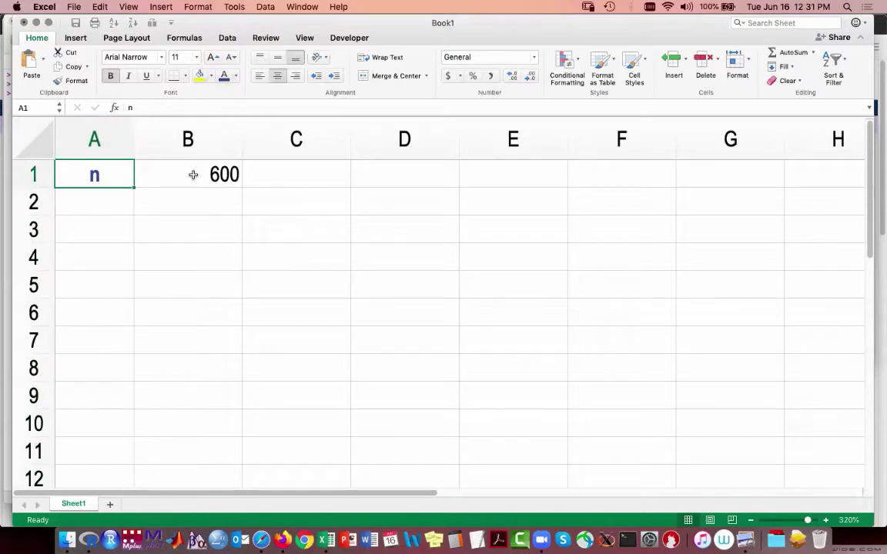
Enter the label "p^*" in cell A2 and the population proportion 60% in B2.
left_click(98, 202)
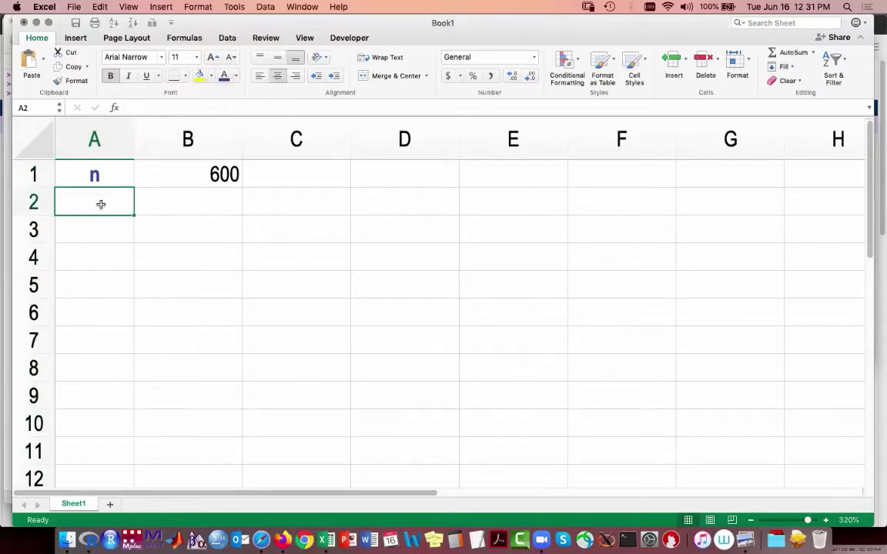
type("p")
key("Tab")
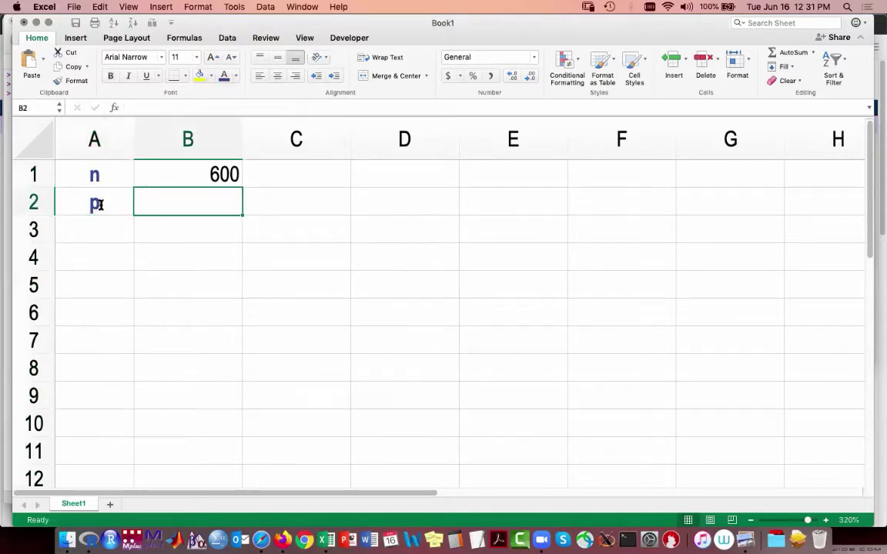
left_click(98, 204)
double_click(99, 204)
type("&*")
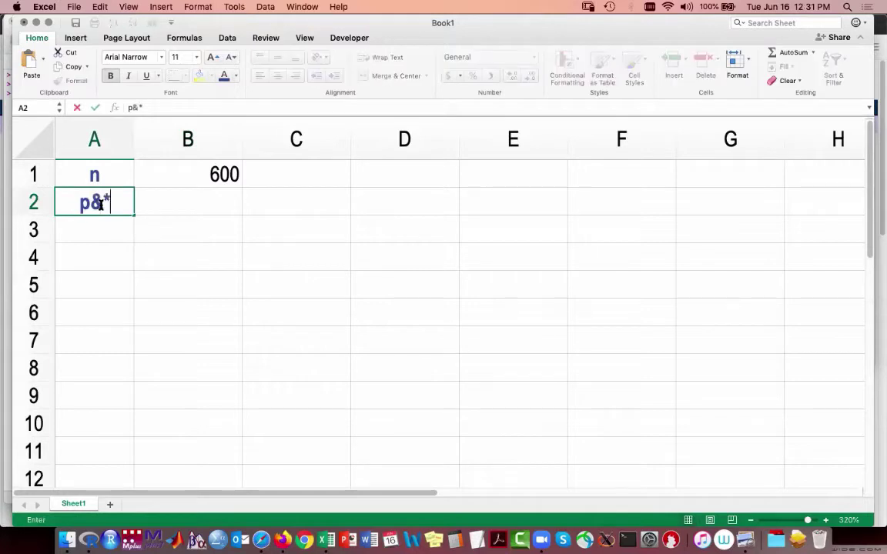
key("BackSpace")
key("BackSpace")
type("^*")
key("Tab")
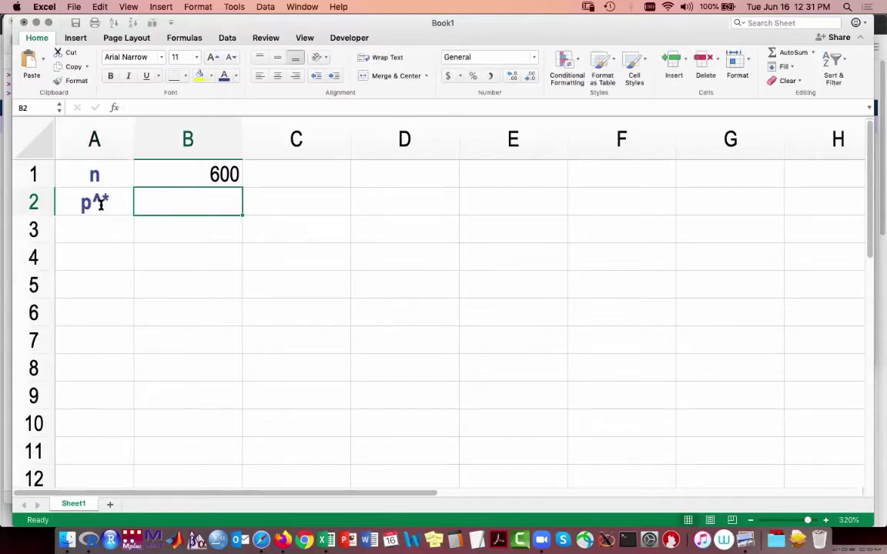
type("60%")
key("Return")
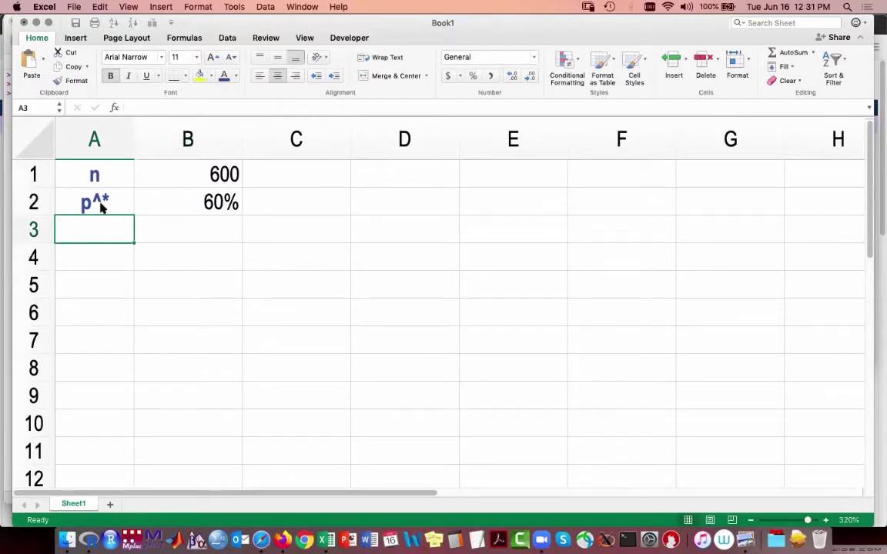
Enter the label "1-p" in cell A3 and calculate it in B3 with the formula =1-B2.
type("1-p")
key("Tab")
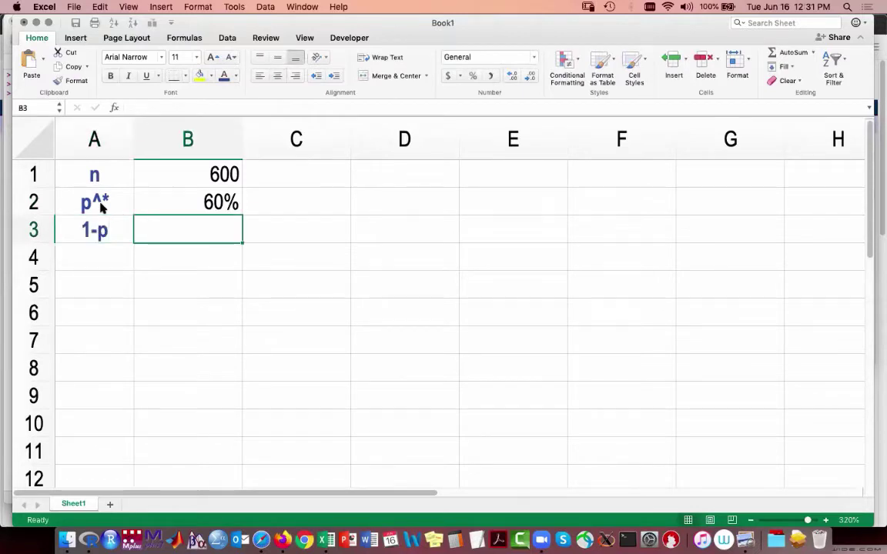
type("=1-")
key("Up")
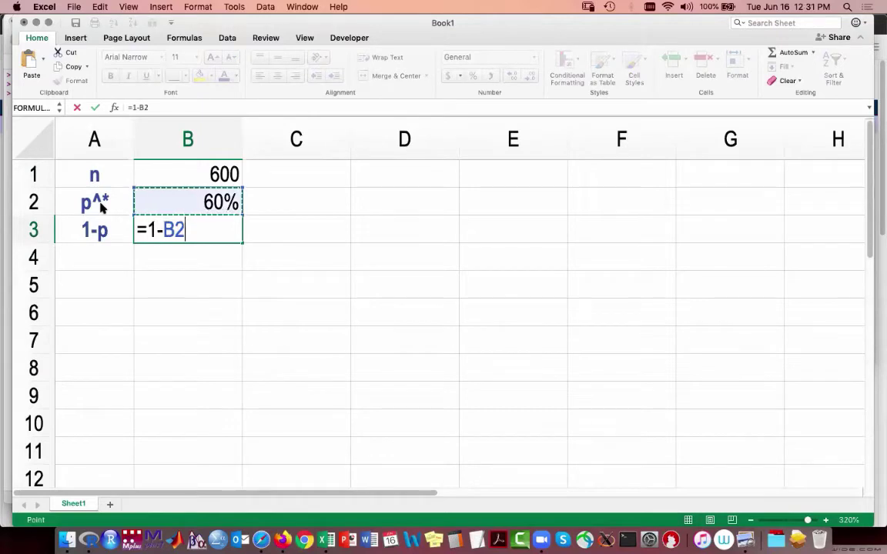
key("Return")
Show the formula behind B3 as text in cell C3 using =FORMULATEXT(B3).
key("Up")
key("Right")
key("Right")
type("=")
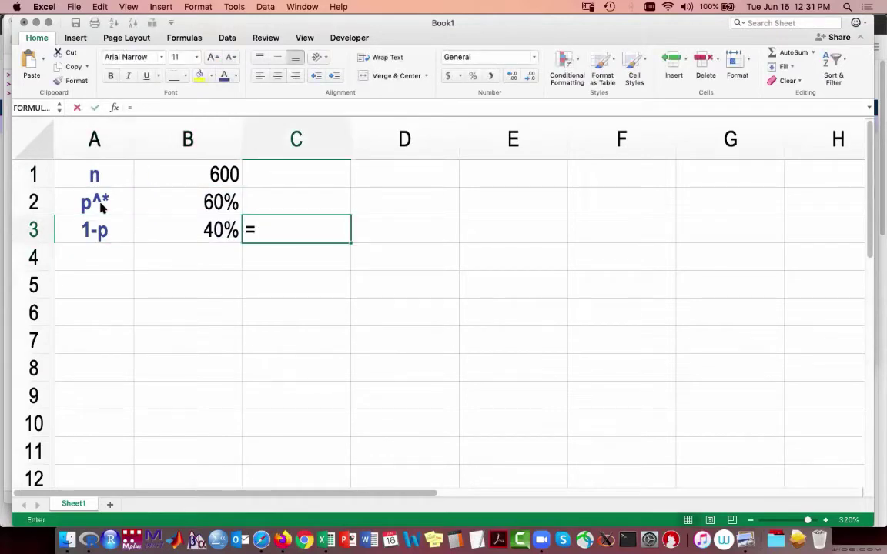
type("form")
key("Tab")
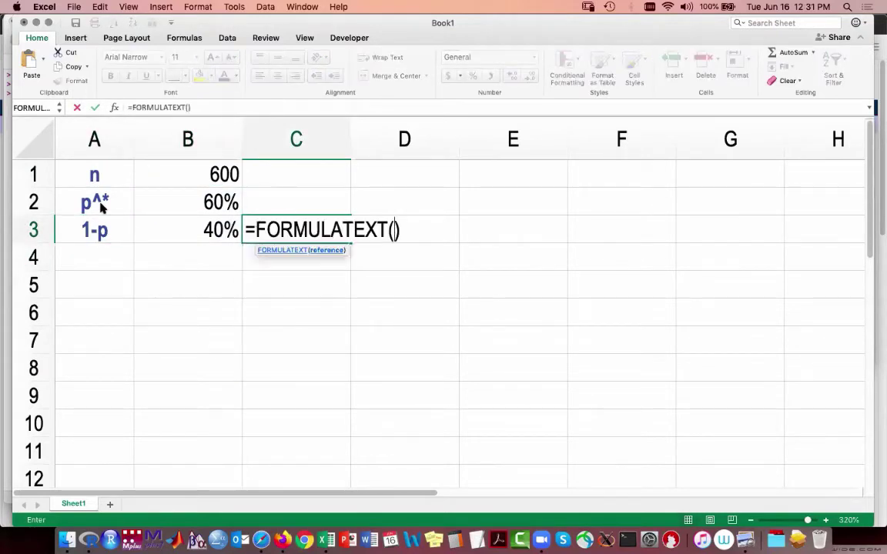
key("Left")
key("Return")
key("Up")
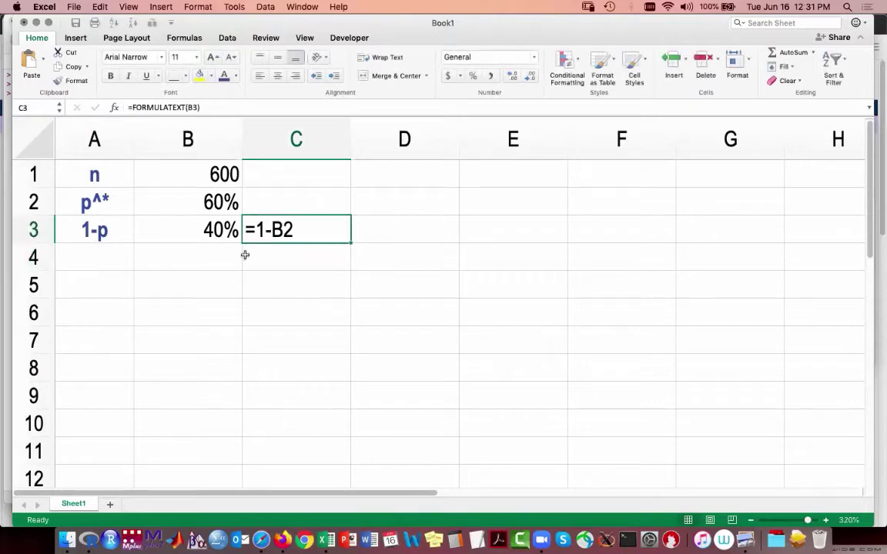
Inspect the formula inside cell B3 and compare it with the formula text in C3.
double_click(206, 231)
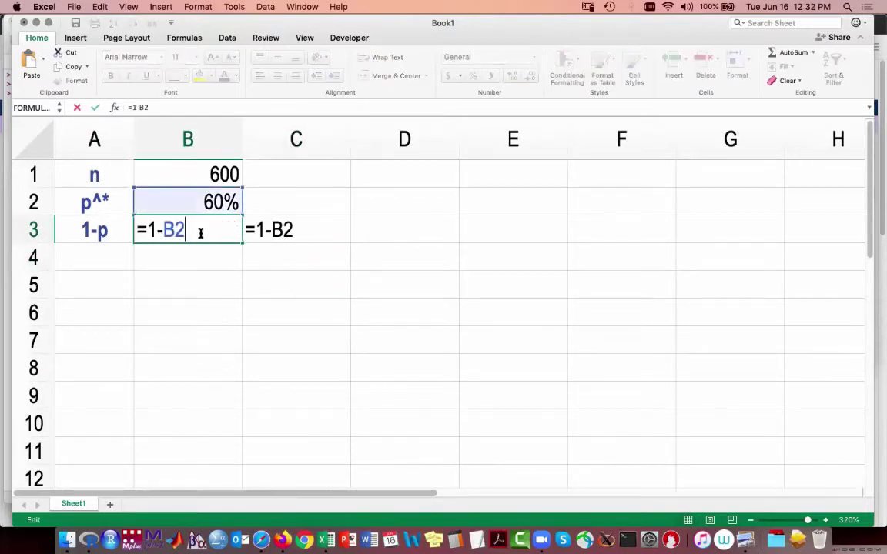
key("ctrl+Return")
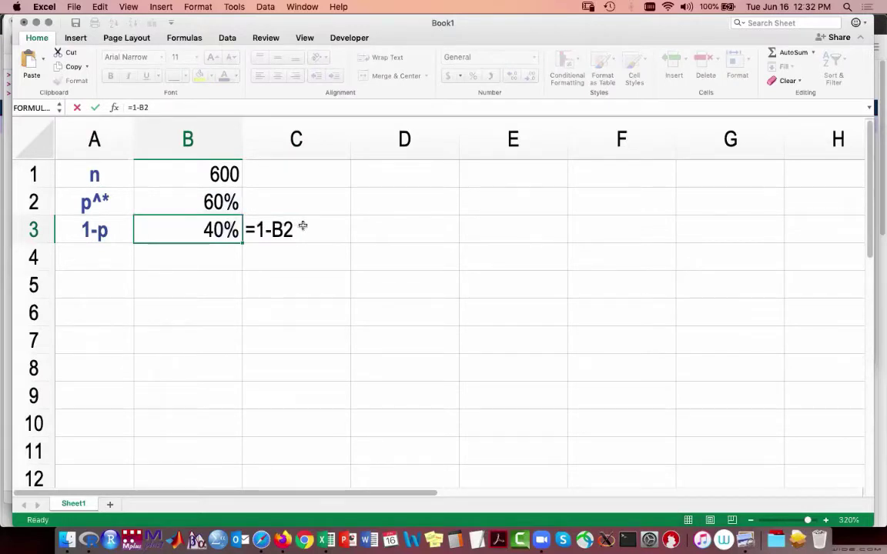
left_click(310, 223)
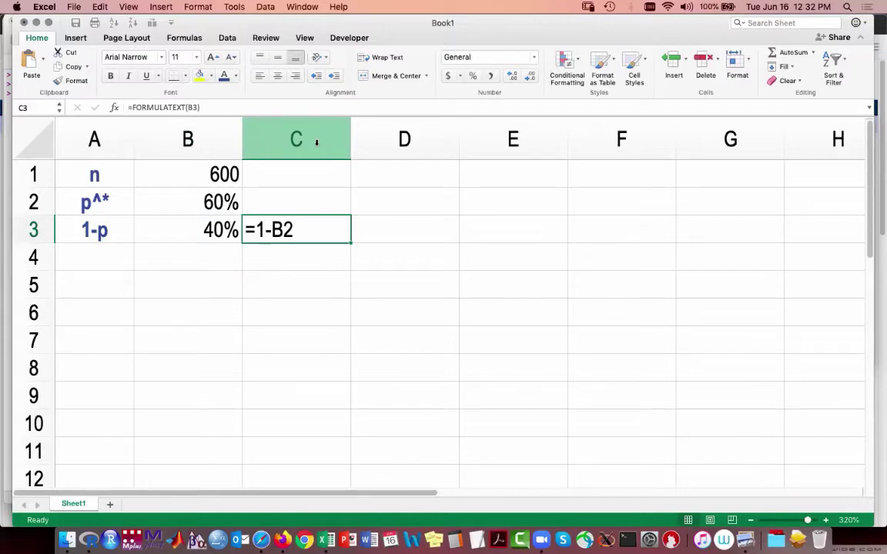
Enter the label "mean" in cell A5 and make B5 reference the population proportion in B2.
key("Down")
key("Down")
key("Left")
key("Left")
type("mean")
key("Tab")
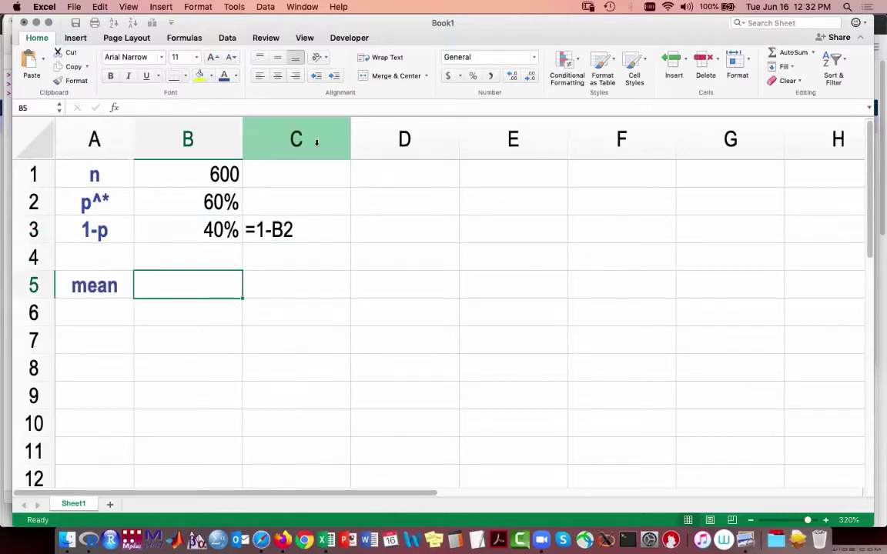
type("=")
key("Up")
key("Up")
key("Up")
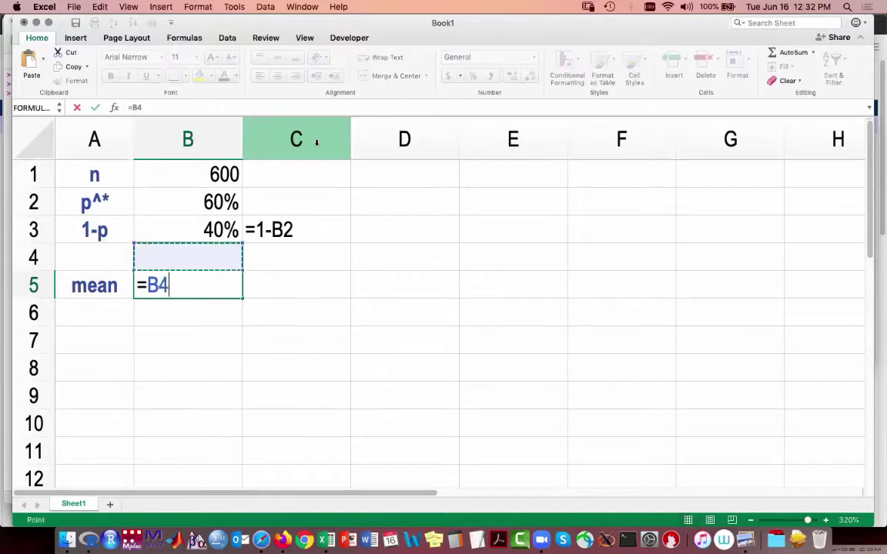
key("Return")
Complete the mean formula =B2 in cell B5 and copy the formula-text cell C3 into C5.
key("Up")
key("Right")
key("Right")
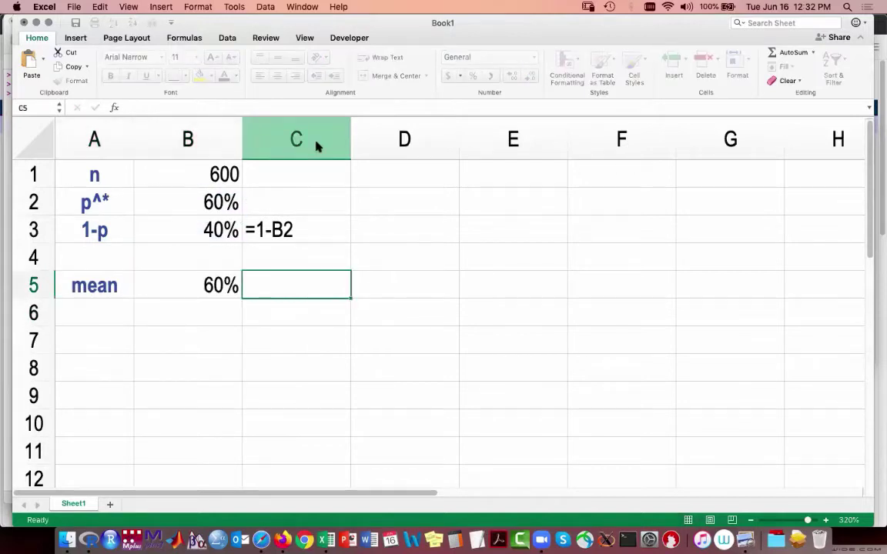
key("Up")
key("Up")
key("super+c")
key("Down")
key("Down")
key("super+v")
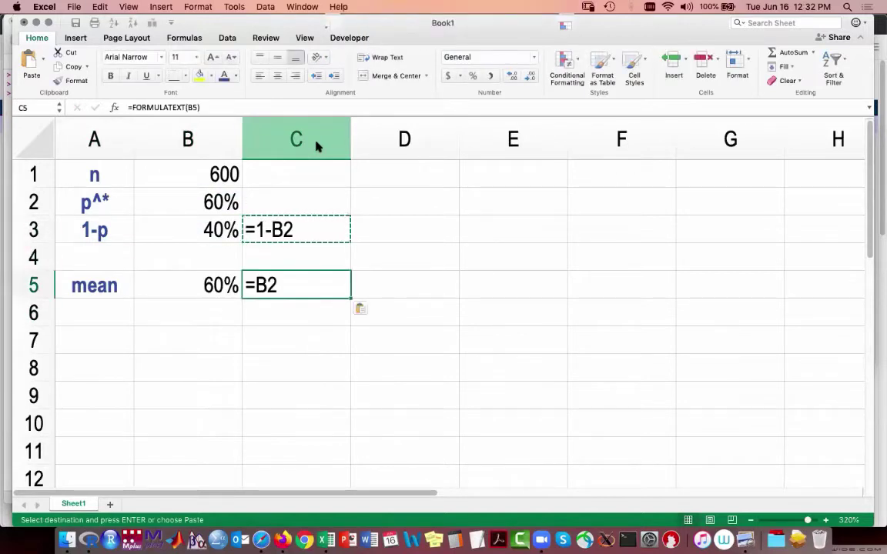
key("Escape")
key("Left")
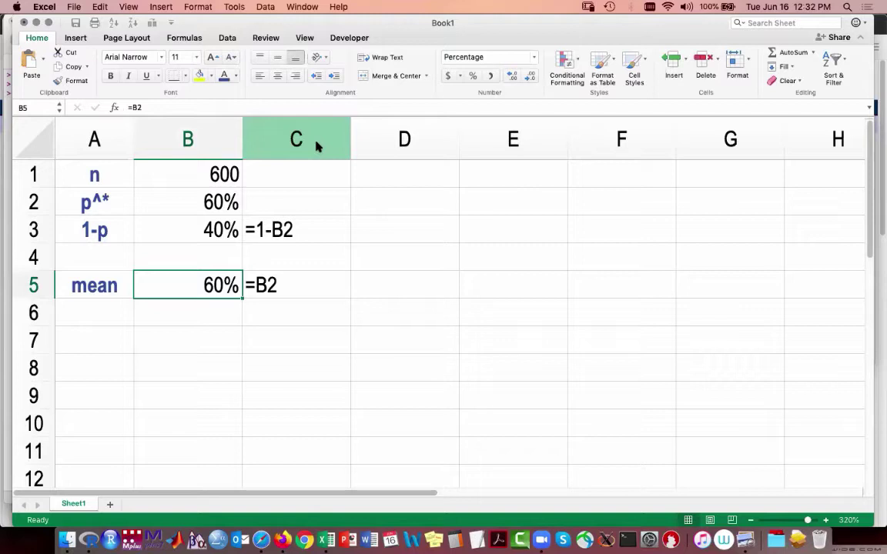
Enter the label "var." in cell A6 and calculate the variance in B6 with the formula =B2*B3/B1.
left_click(103, 319)
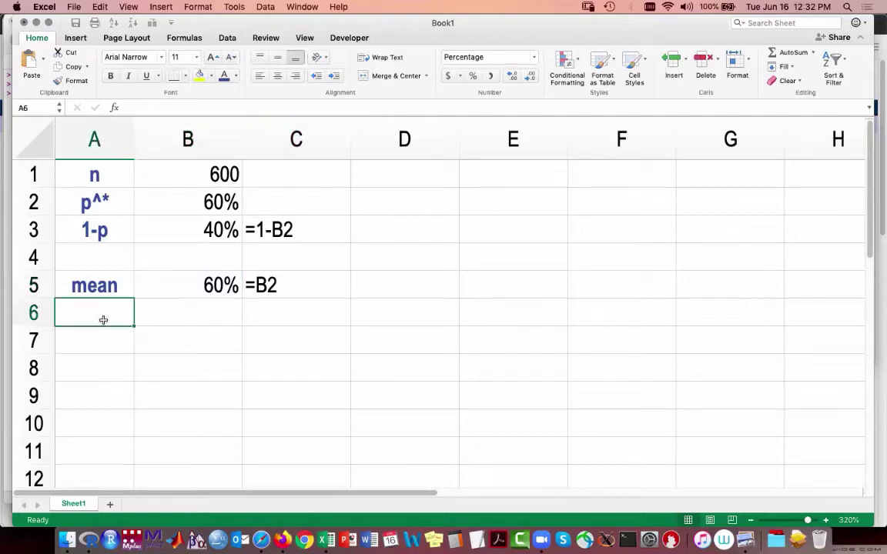
type("var.")
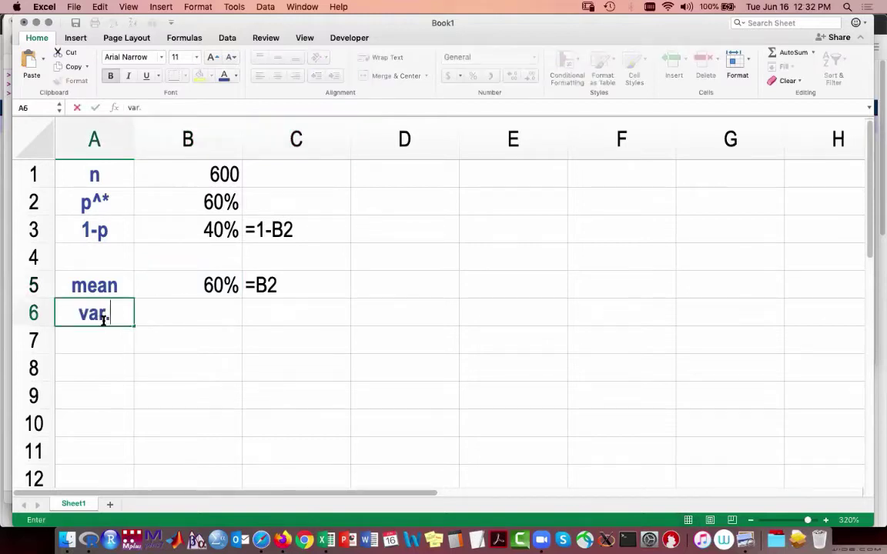
key("Tab")
type("=")
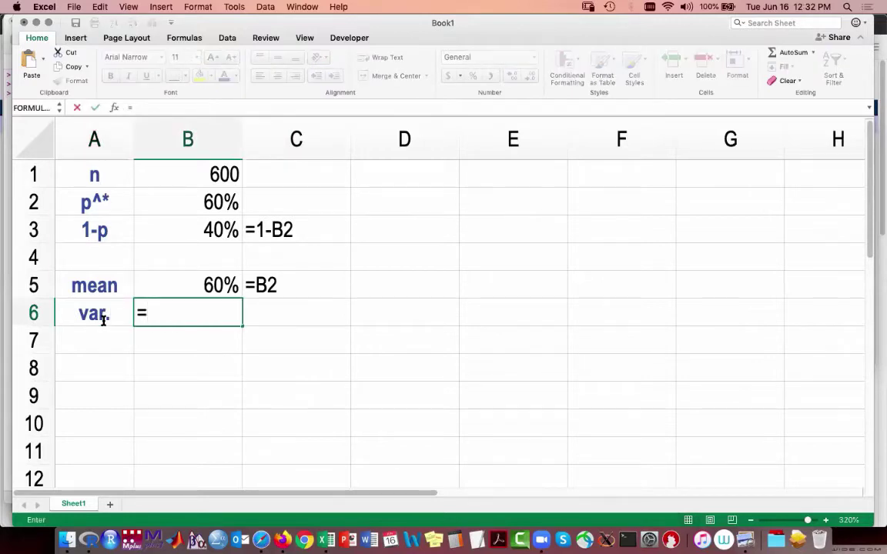
key("Up")
key("Up")
key("Up")
key("Up")
key("Up")
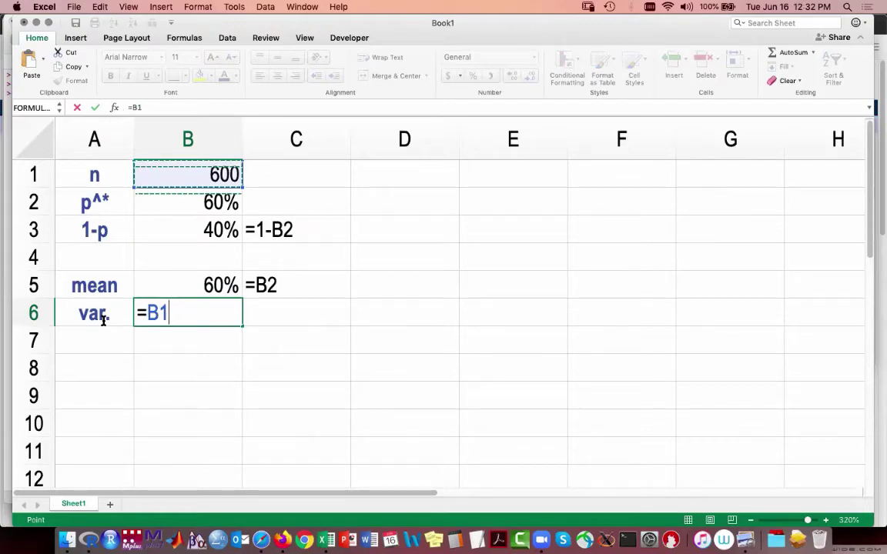
key("Down")
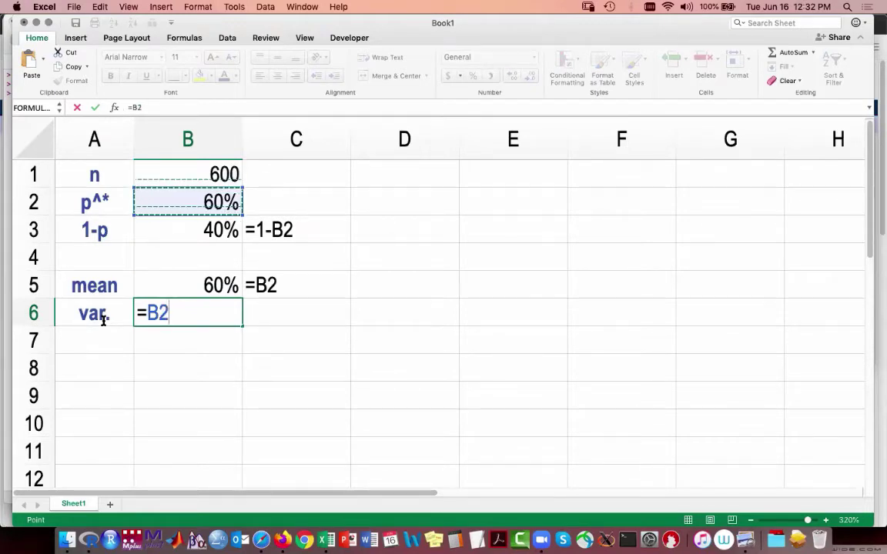
type("*")
key("Up")
key("Up")
key("Up")
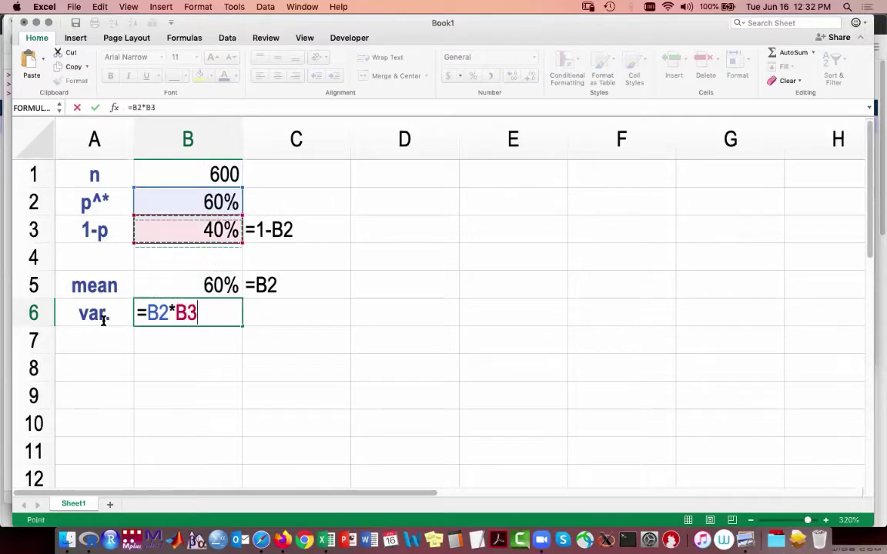
type("/")
key("Up")
key("Up")
key("Up")
key("Up")
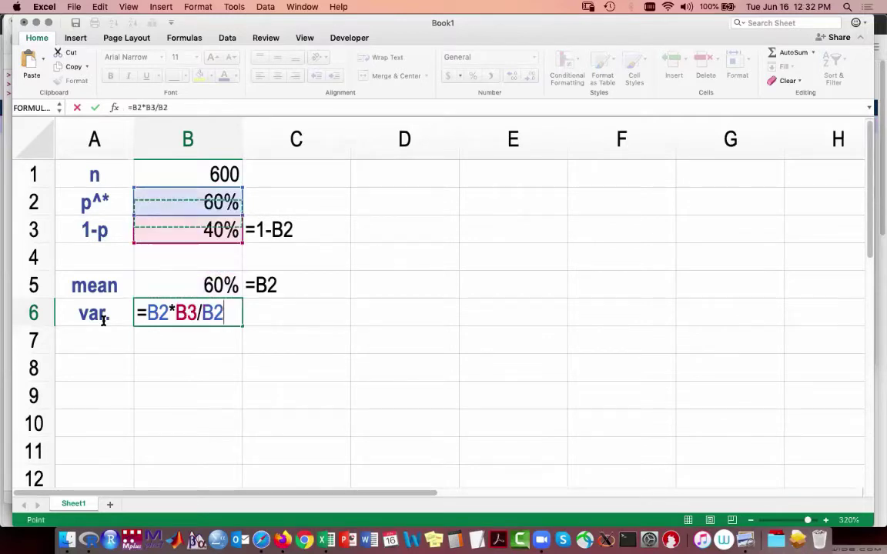
key("Up")
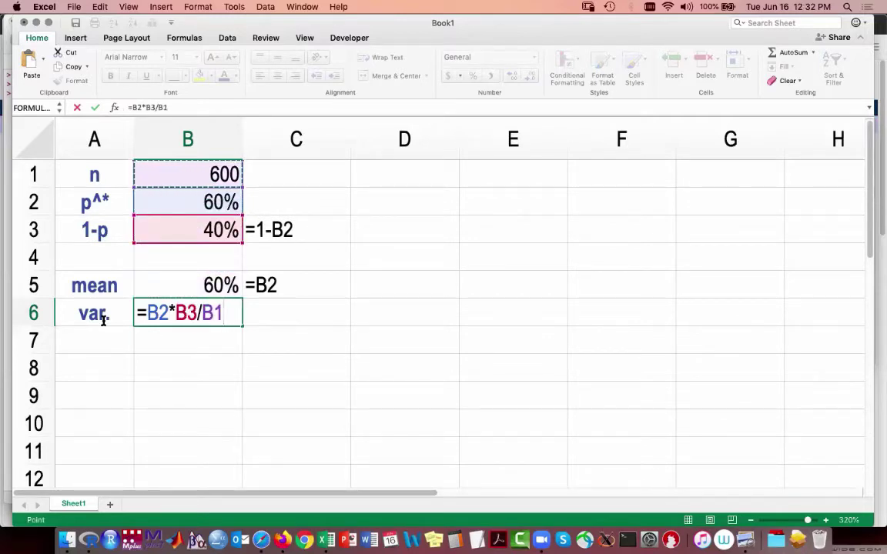
key("Return")
Copy the formula-text cell C5 into C6 to show the variance formula as text.
key("Up")
key("Up")
key("Right")
key("Right")
key("super+c")
key("Down")
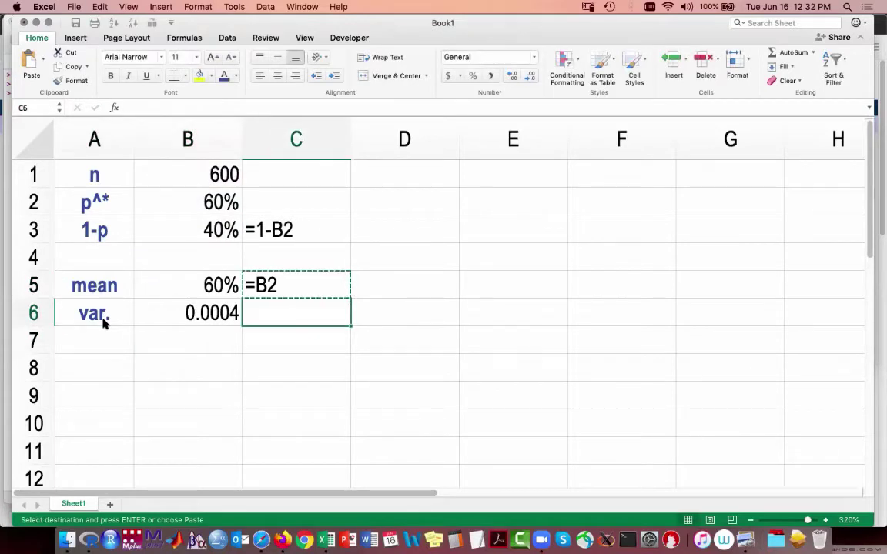
key("super+v")
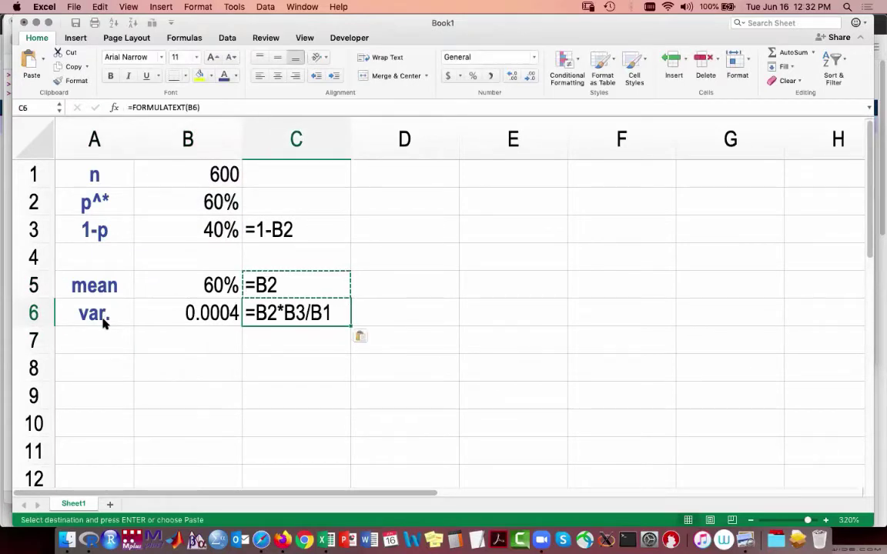
Enter the label "S.E." in cell A7 and calculate the standard error in B7 as =SQRT(B6).
left_click(103, 325)
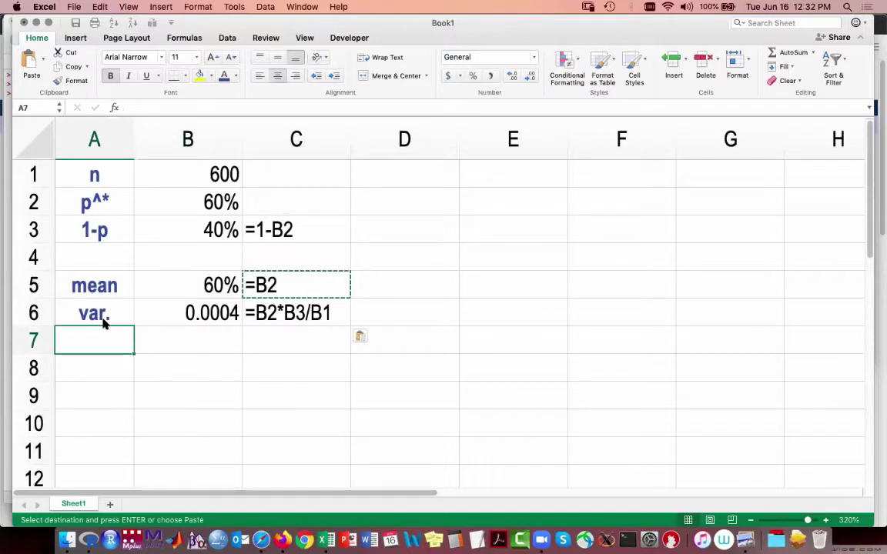
type("S.E.")
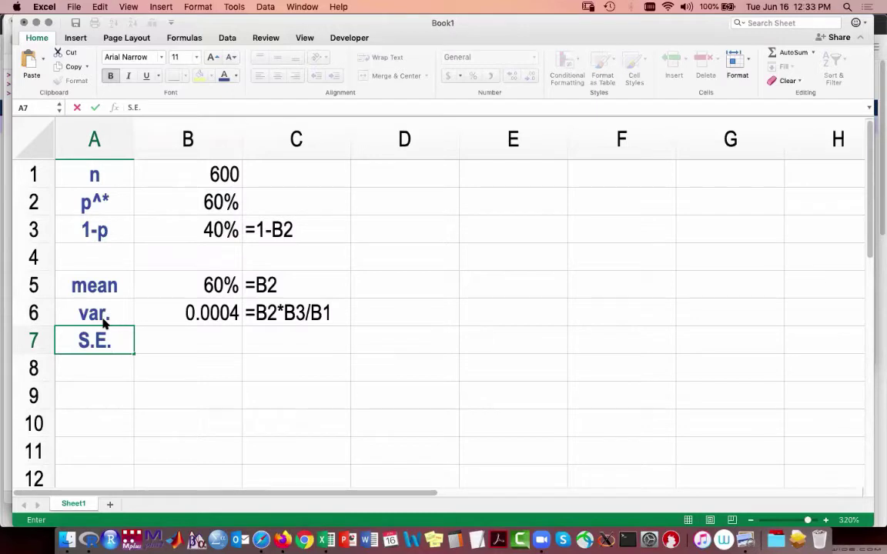
key("Tab")
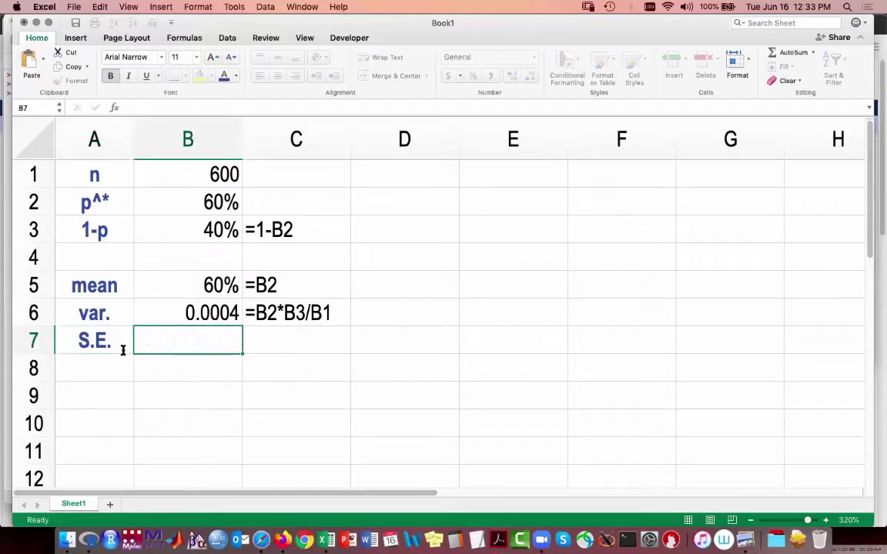
type("=sqrt(")
key("Up")
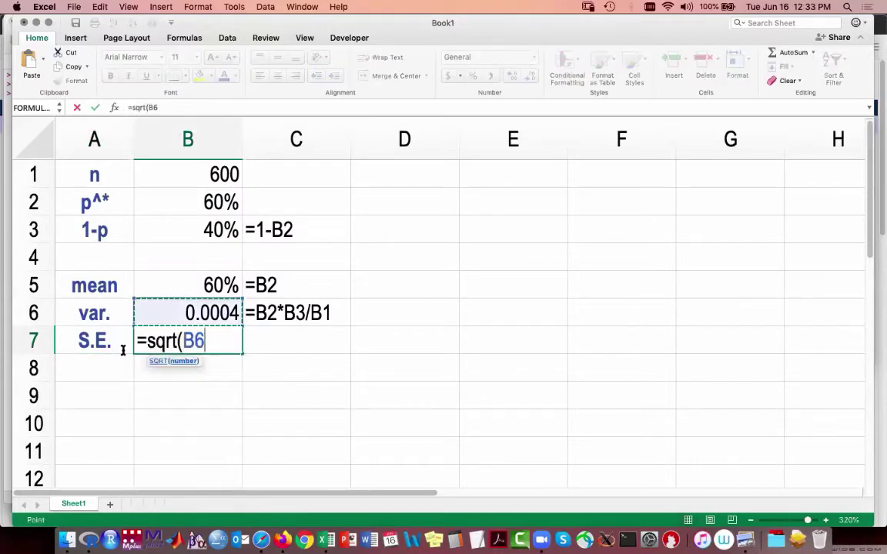
key("Return")
Copy the formula-text cell C6 into C7 to show the standard error formula as text.
key("Up")
key("Right")
key("Up")
key("Right")
key("super+c")
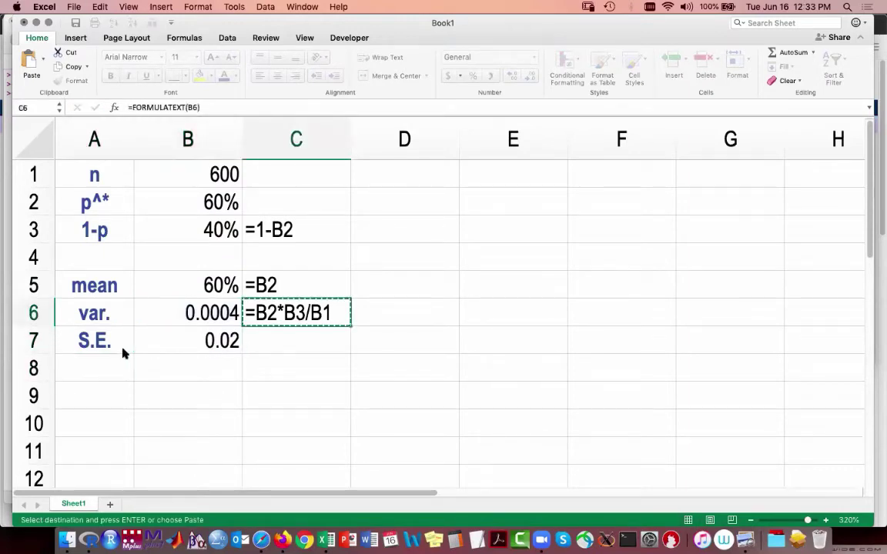
key("Down")
key("super+v")
key("Escape")
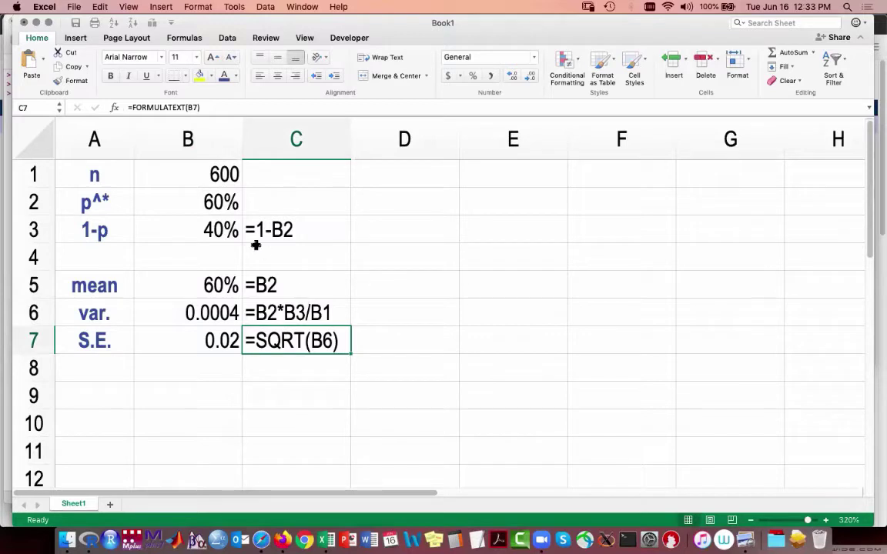
Test the formulas with a sample size of 500 in cell B1, and undo the change.
left_click(201, 165)
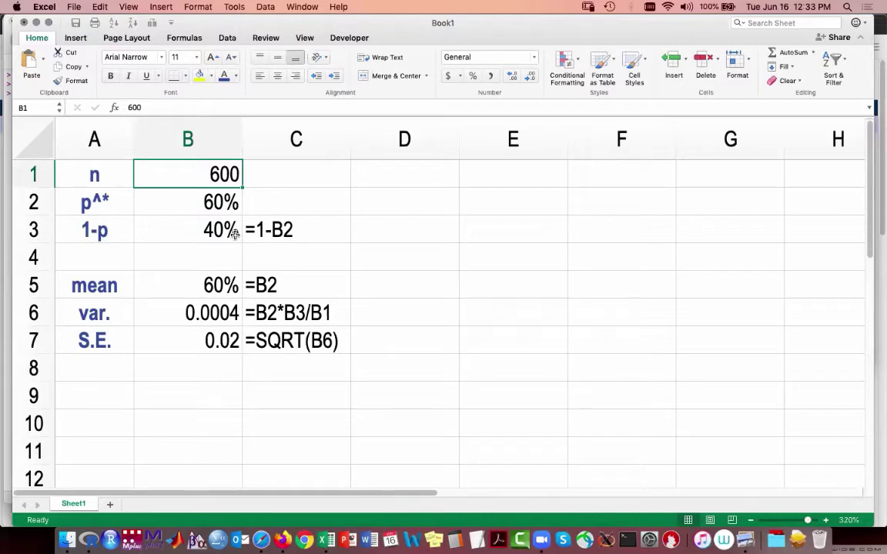
type("500")
key("Return")
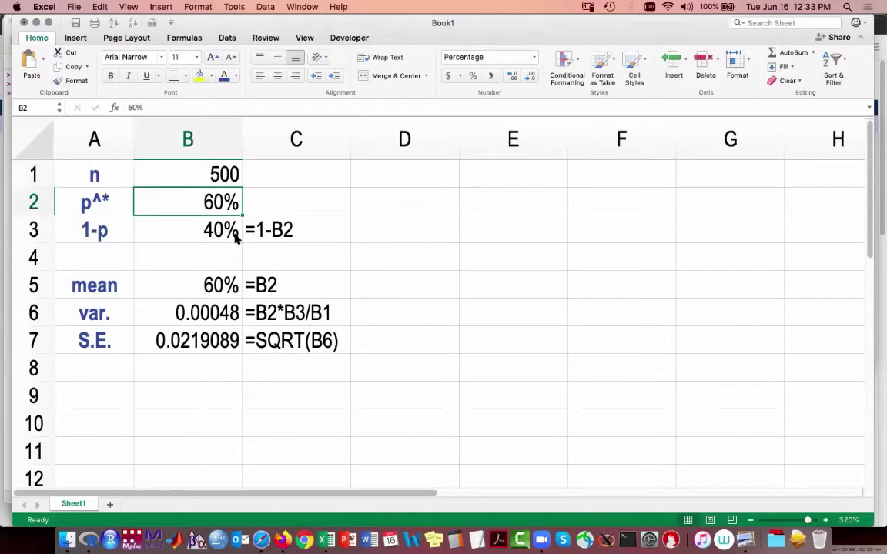
key("super+z")
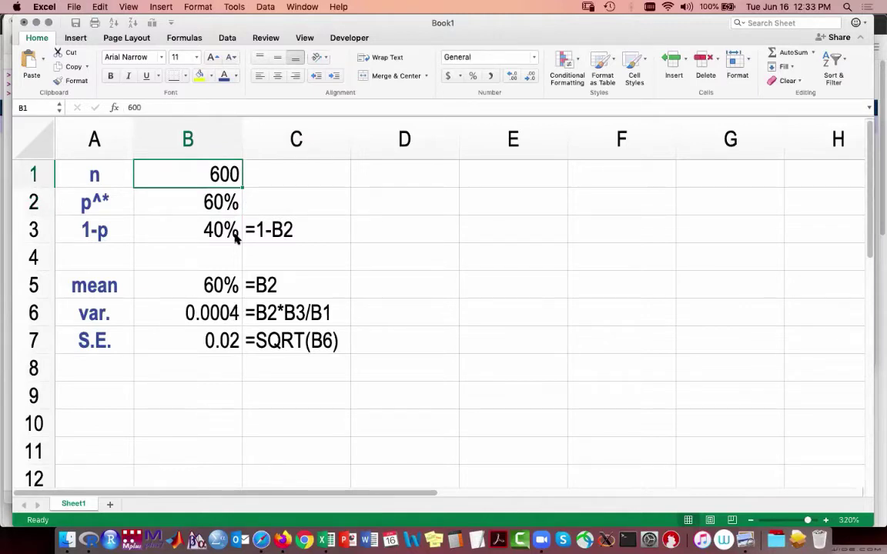
Test the formulas twice with a proportion of 55% in cell B2, undoing the change each time.
key("Down")
type("55")
key("Return")
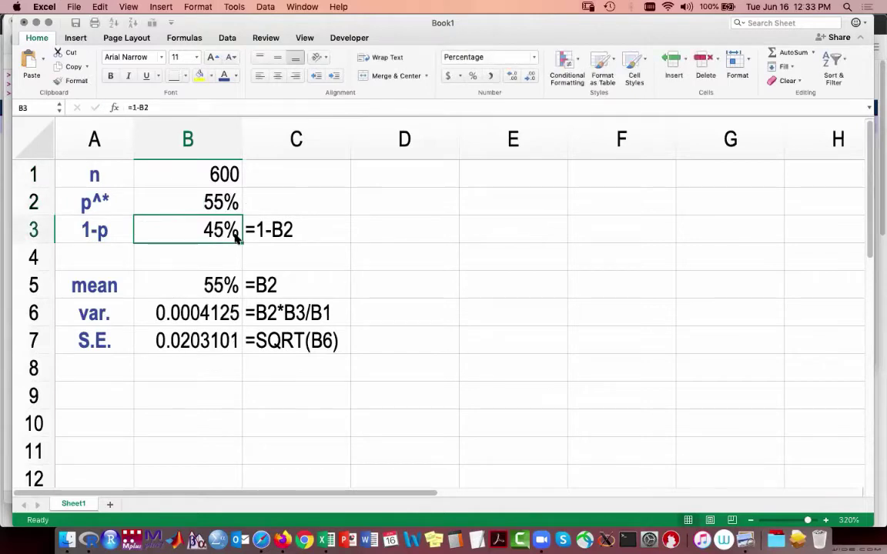
key("super+z")
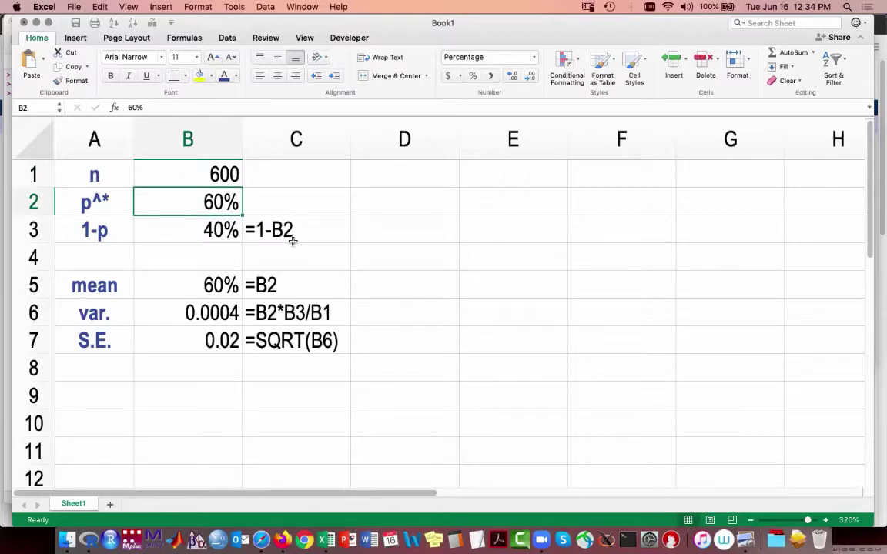
type("55%")
key("Return")
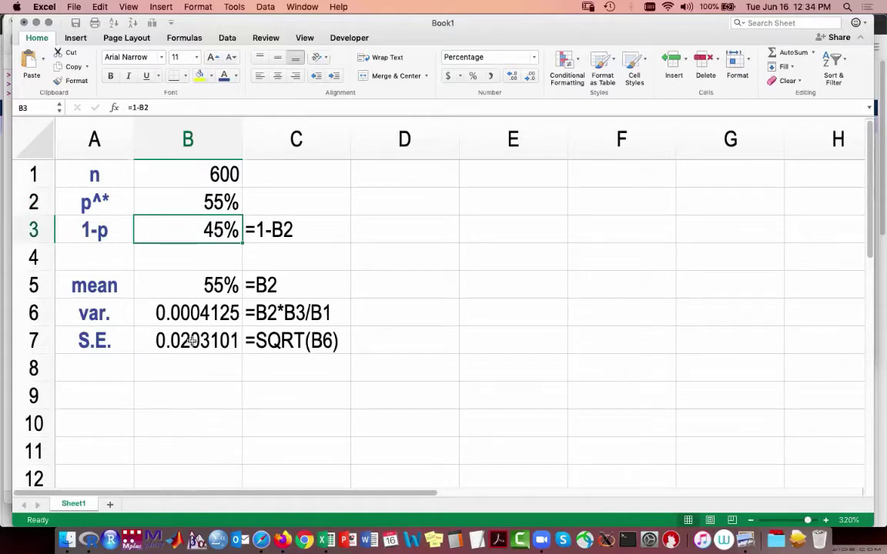
key("super+z")
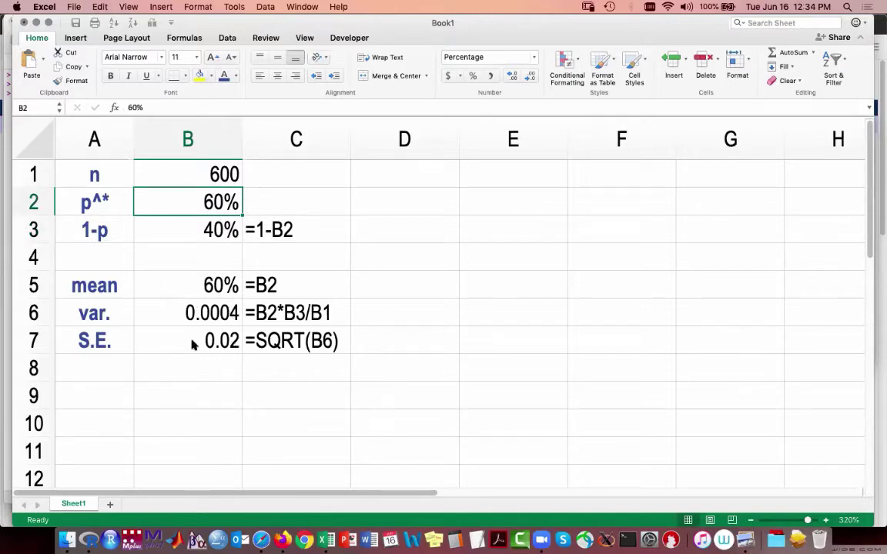
Fill the input cells B1:B2 with yellow.
left_click_drag(204, 174, 204, 201)
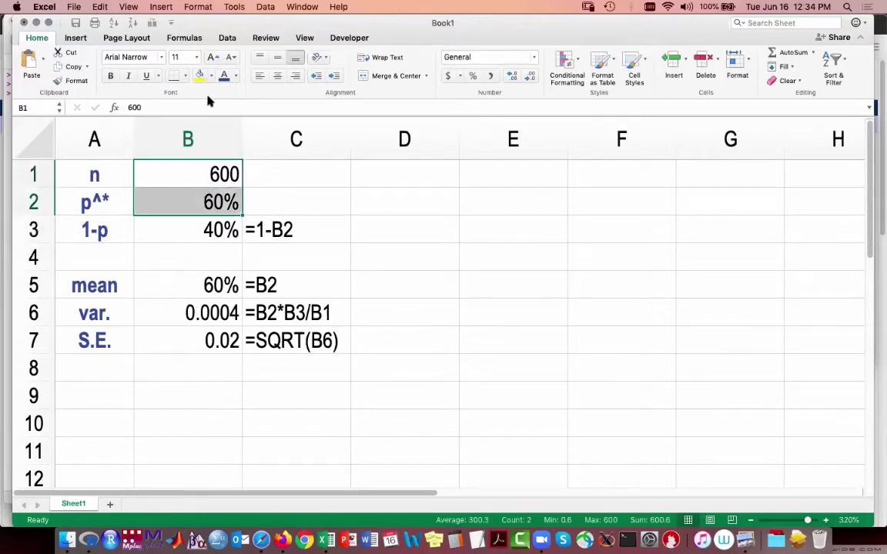
left_click(198, 75)
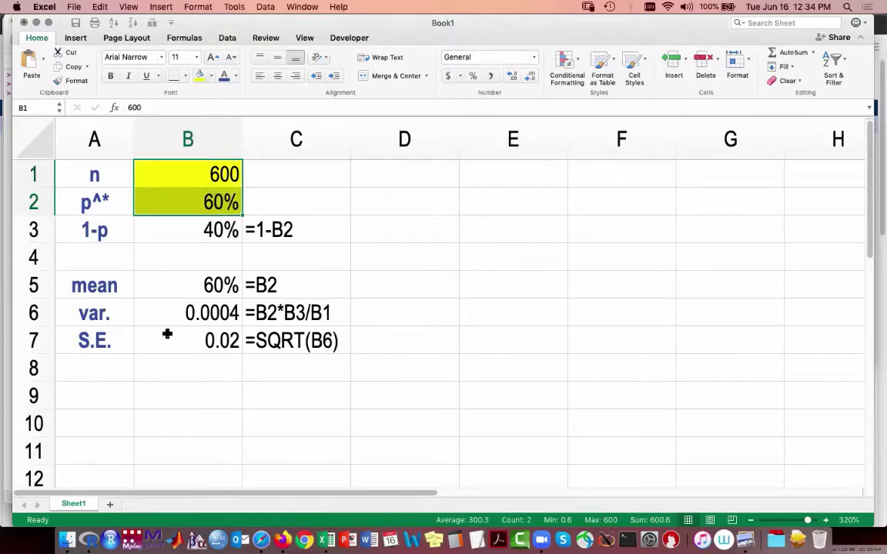
Enter 2.5% in cell A9 and calculate the upper percentile in A10 with the formula =1-A9.
left_click(91, 405)
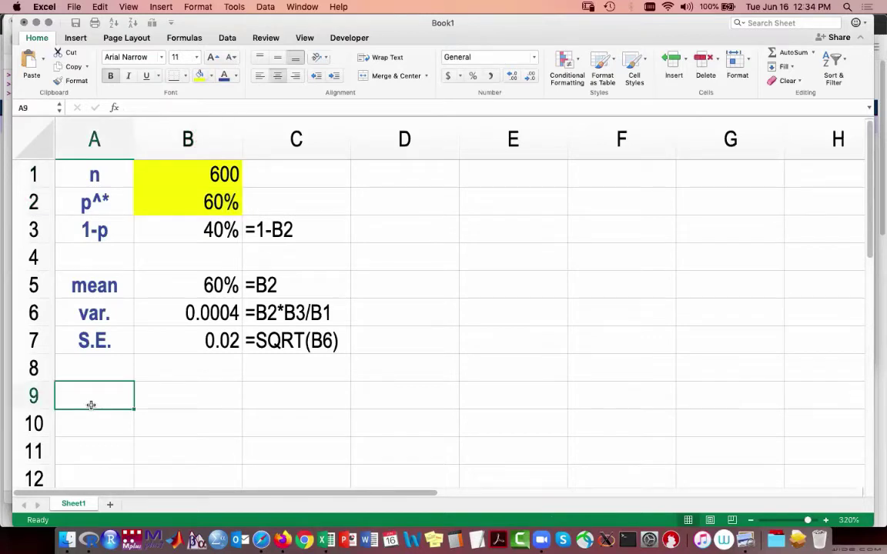
type("2.%")
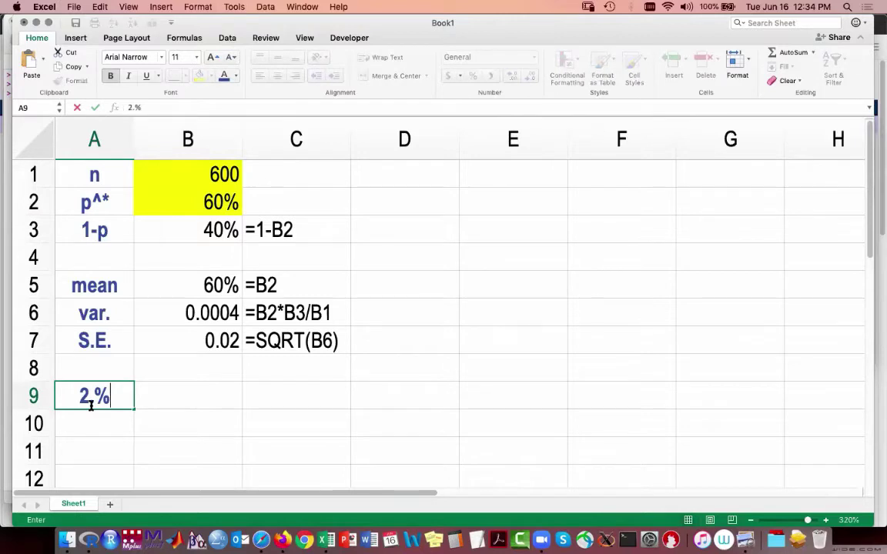
key("BackSpace")
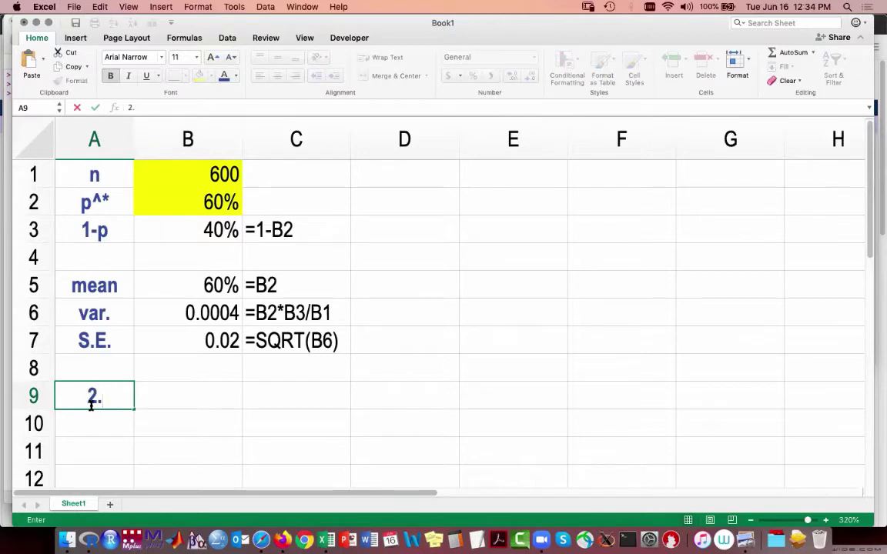
type("5%")
key("Return")
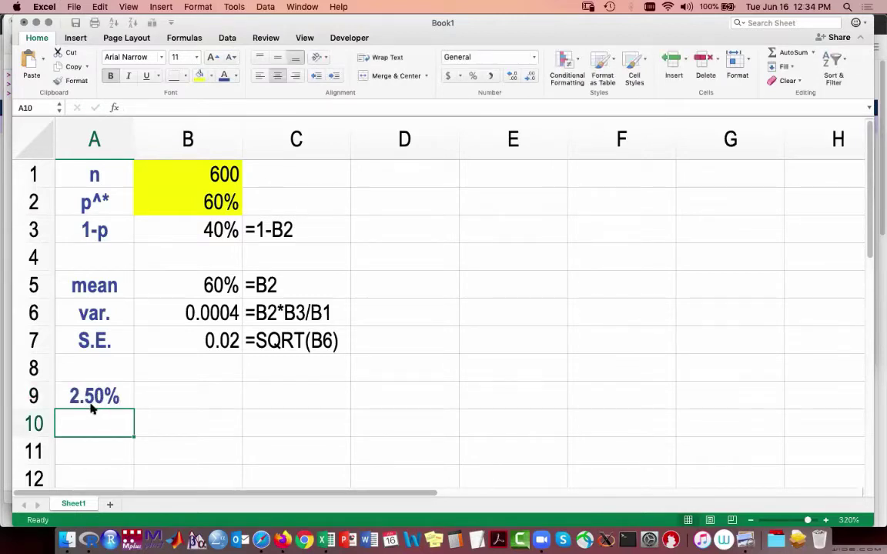
type("=1-A9")
key("Return")
Fill the lower percentile input cell A9 with yellow.
key("Up")
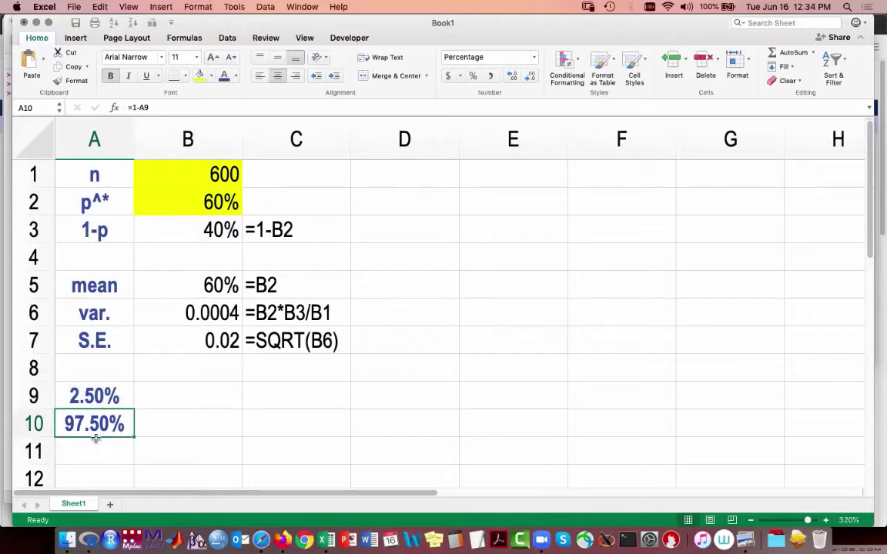
key("Up")
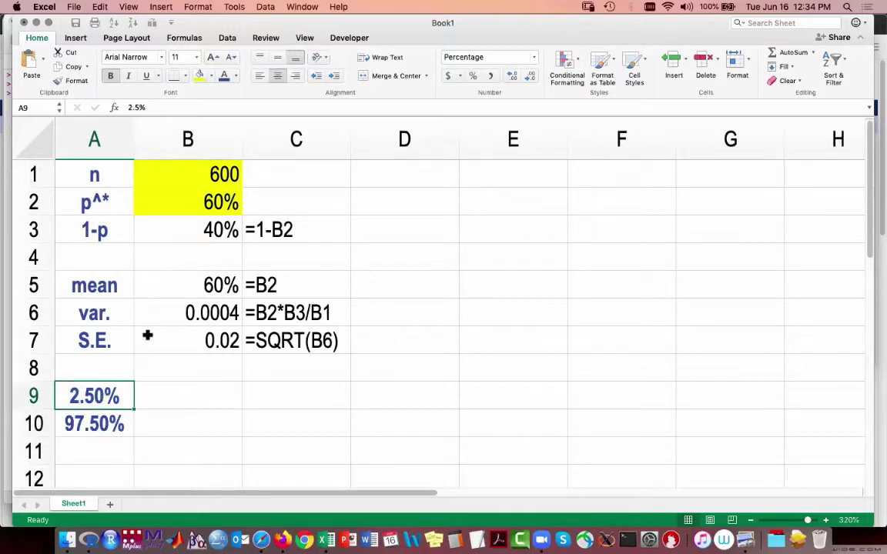
left_click(198, 75)
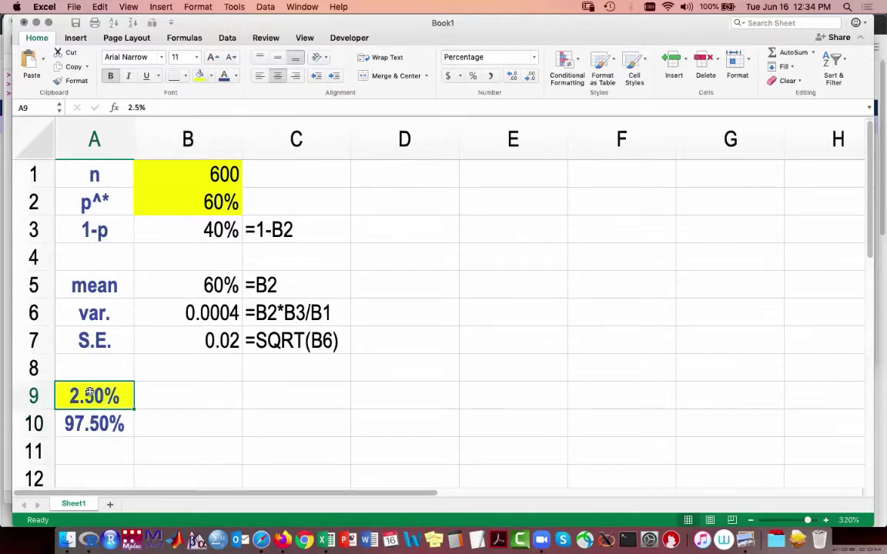
Show the upper percentile's formula in cell A11 with =FORMULATEXT(A10).
left_click(91, 427)
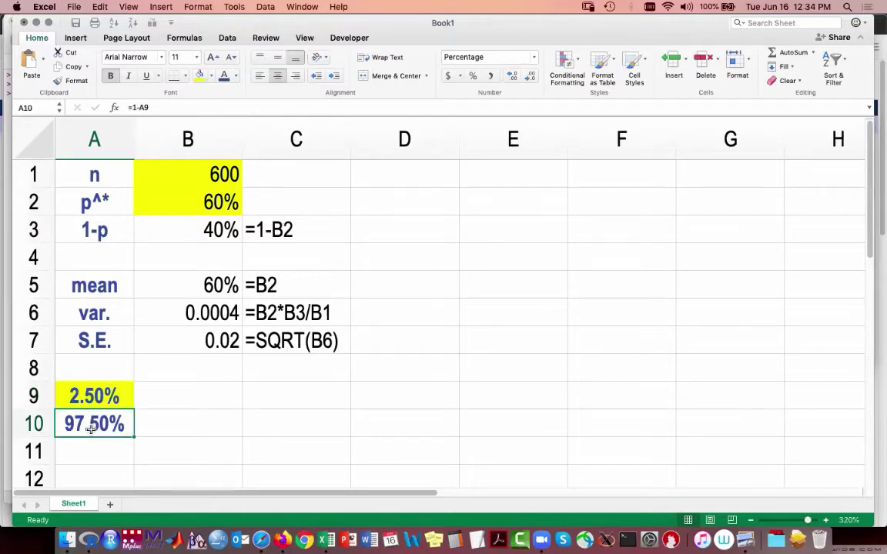
key("Down")
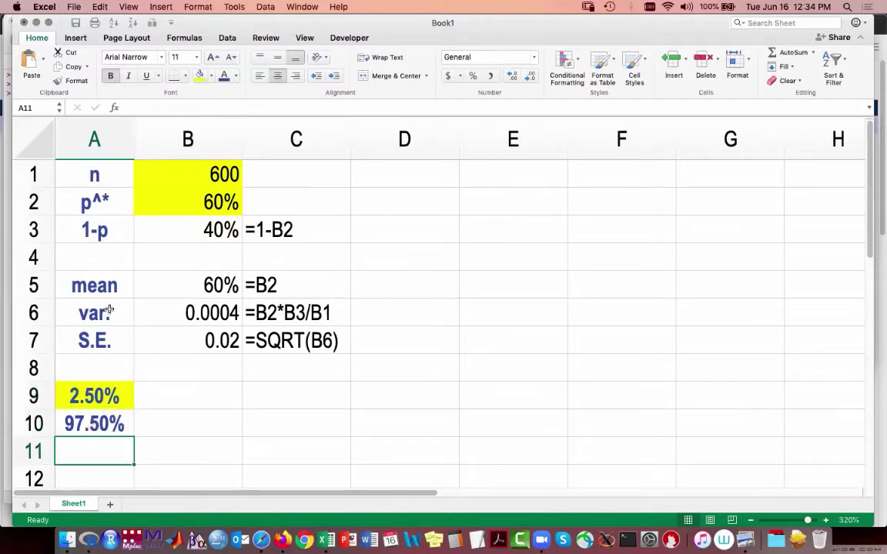
type("=form")
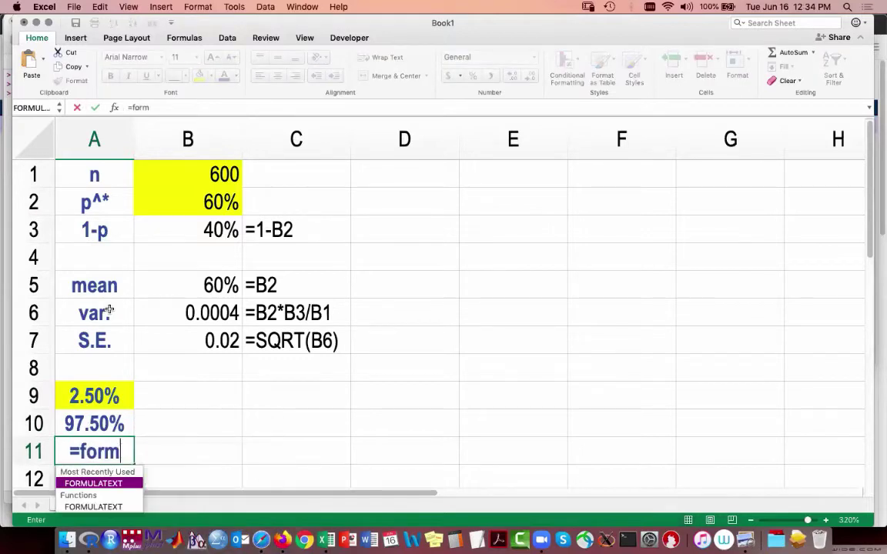
key("Tab")
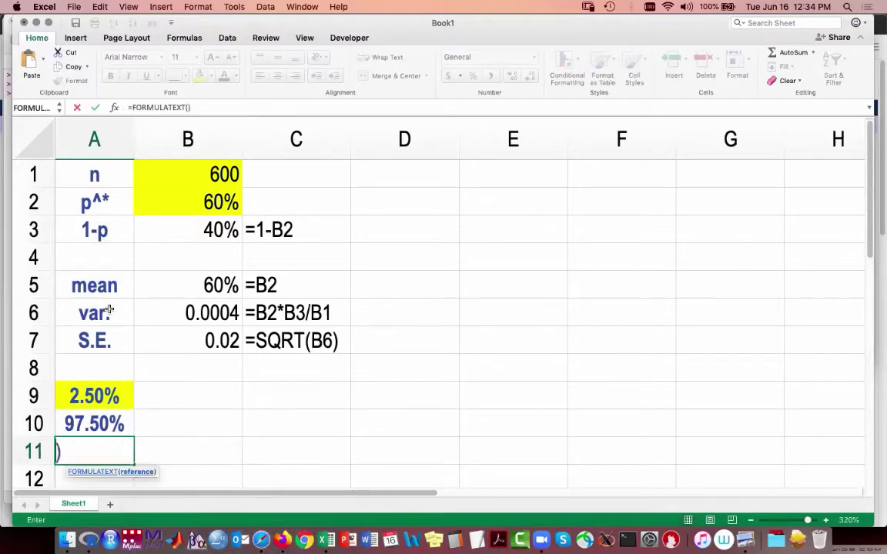
left_click(93, 422)
key("Return")
left_click(96, 422)
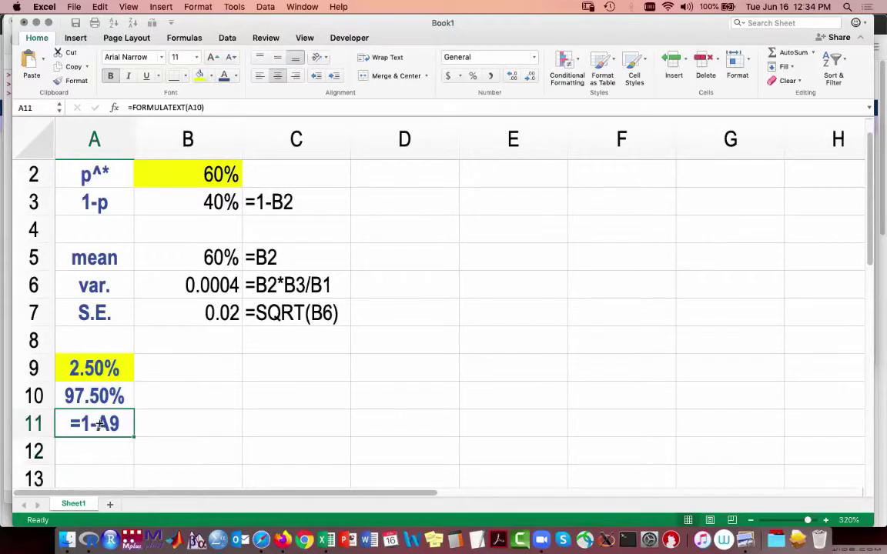
scroll(102, 429, "up", 1)
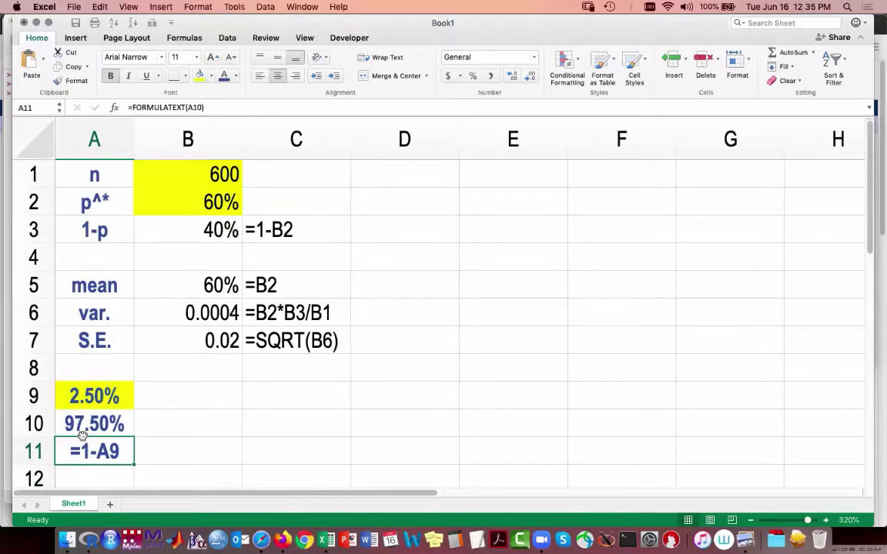
Calculate the lower percentile's cutoff in cell B9 with the formula =NORMINV(A9,B$5,B$7).
left_click(189, 392)
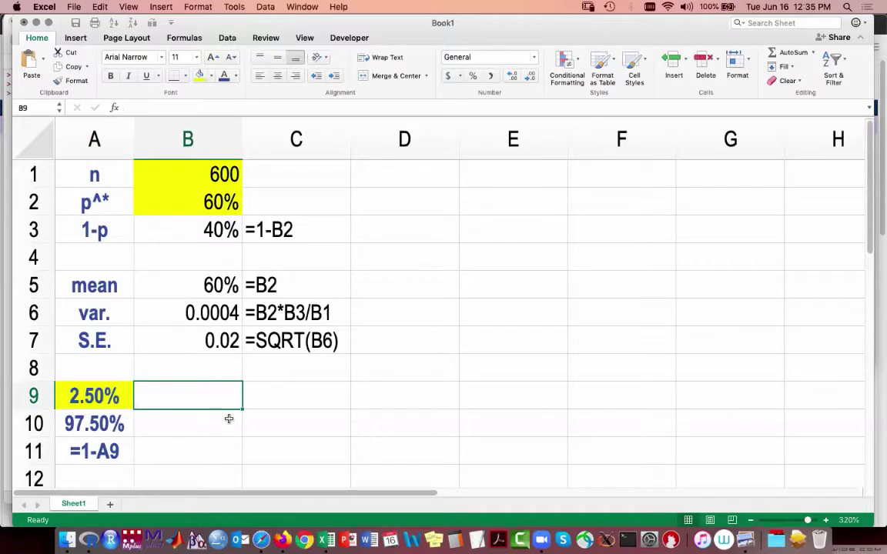
type("=")
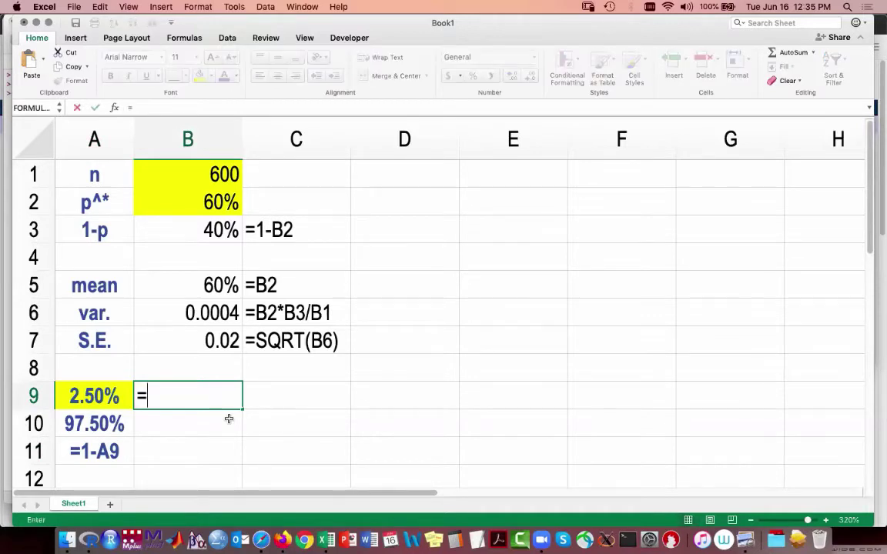
type("norminv(")
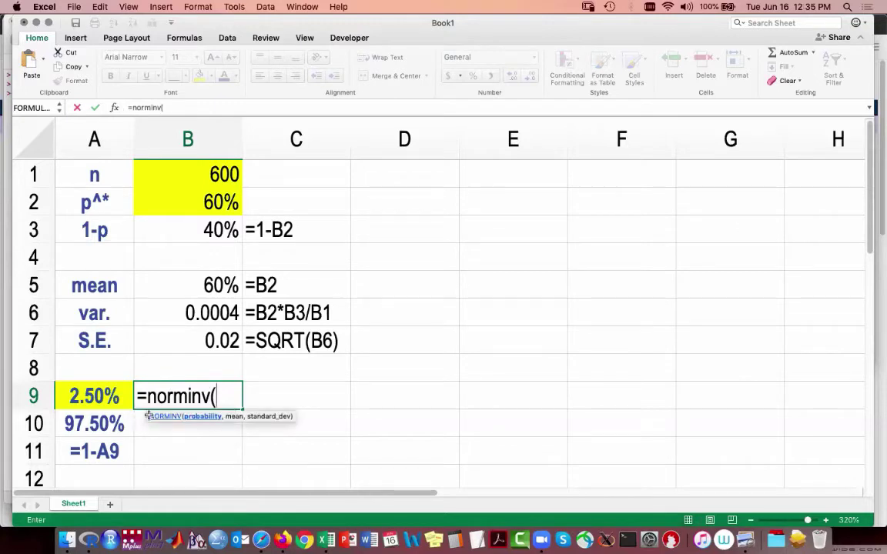
left_click(112, 396)
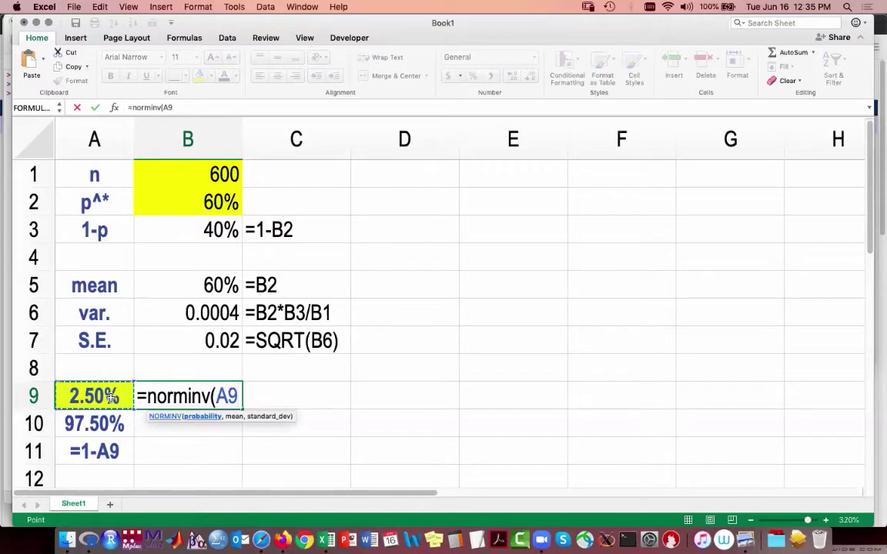
type(",")
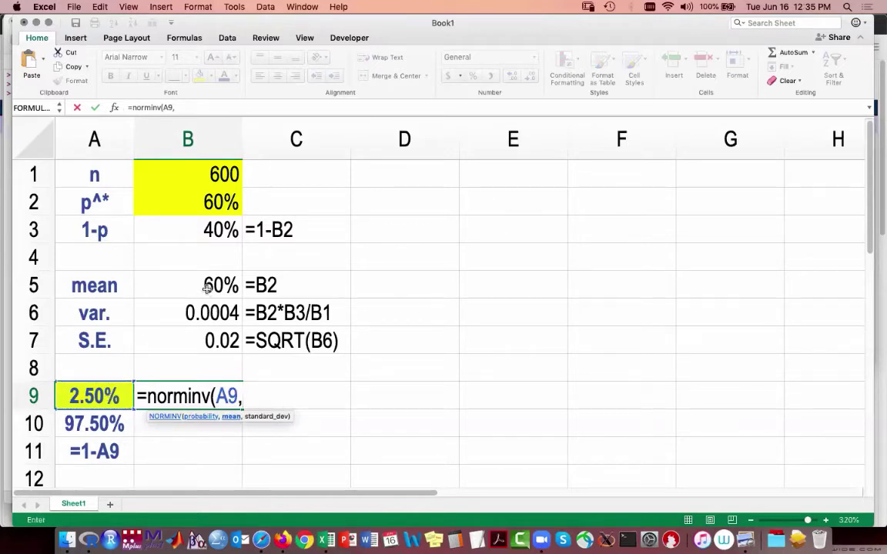
type("B$5")
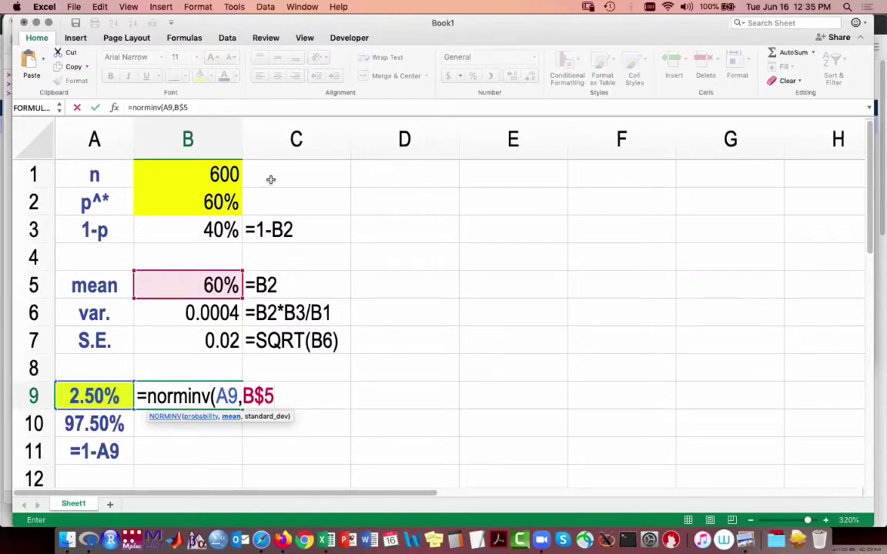
left_click(209, 107)
type(",")
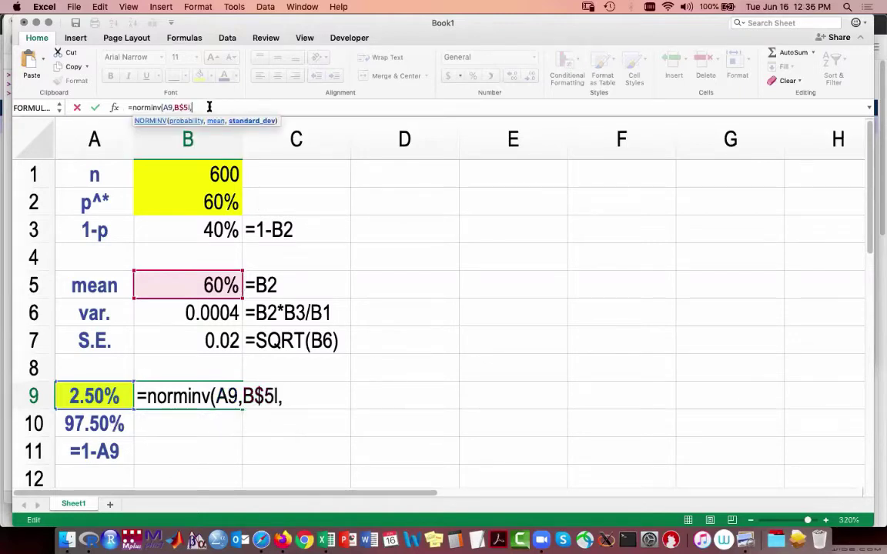
key("BackSpace")
key("BackSpace")
type(",B$7")
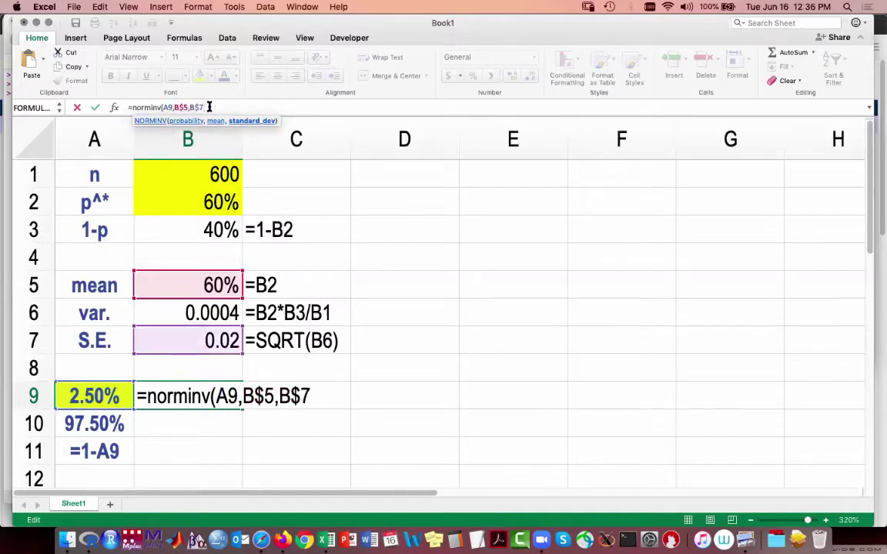
type(")")
key("Return")
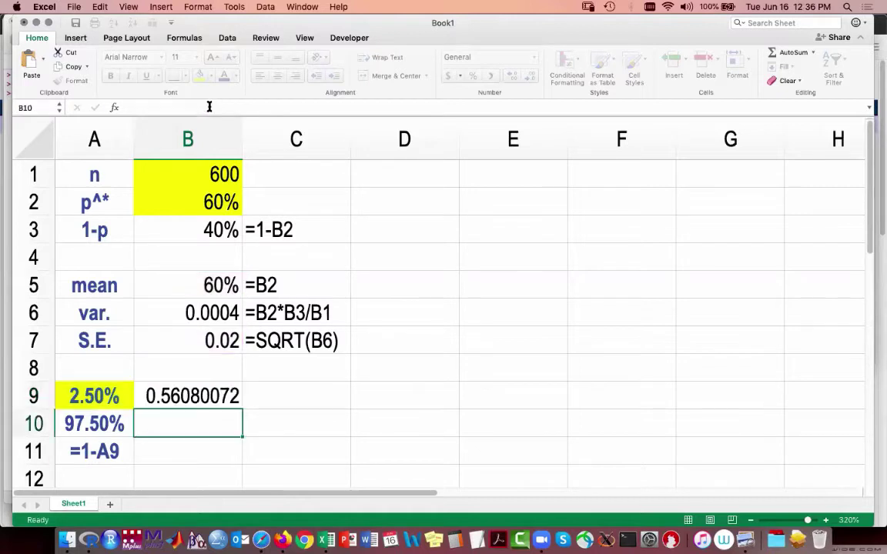
Copy the FORMULATEXT formula from cell C7 into C9 to show the formula of B9.
key("Up")
key("Right")
key("Up")
key("Up")
key("ctrl+c")
key("Down")
key("Down")
key("ctrl+v")
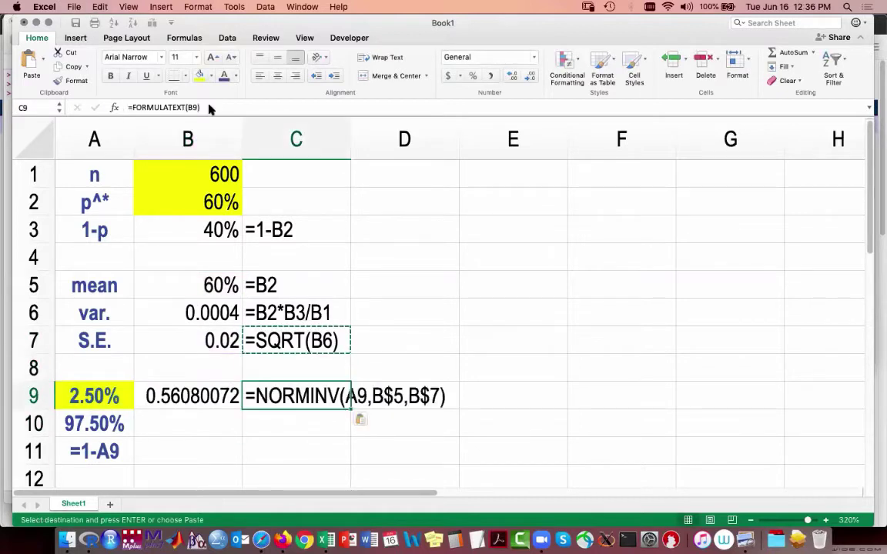
key("Escape")
key("Down")
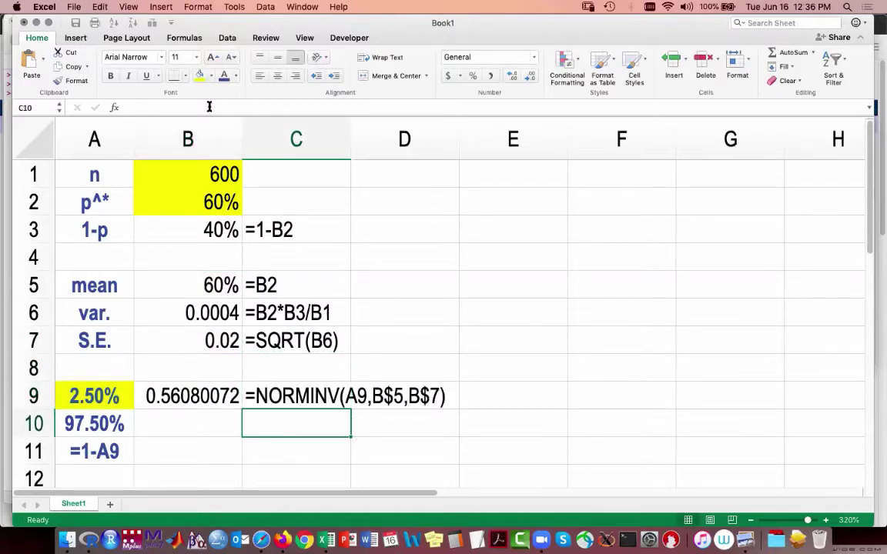
Copy the NORMINV formula from B9 into B10 and the FORMULATEXT formula from C9 into C10.
key("Up")
key("Left")
key("ctrl+c")
key("Down")
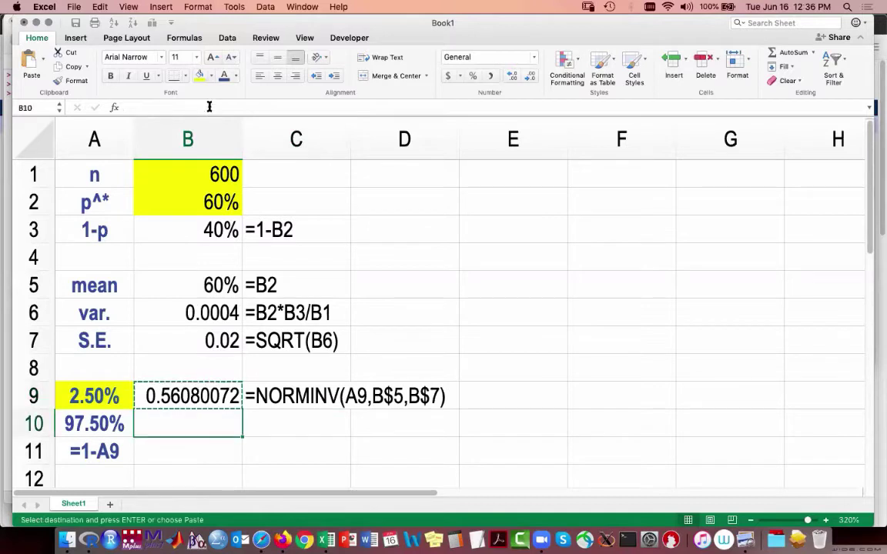
key("ctrl+v")
key("Up")
key("Right")
key("ctrl+c")
key("Down")
key("ctrl+v")
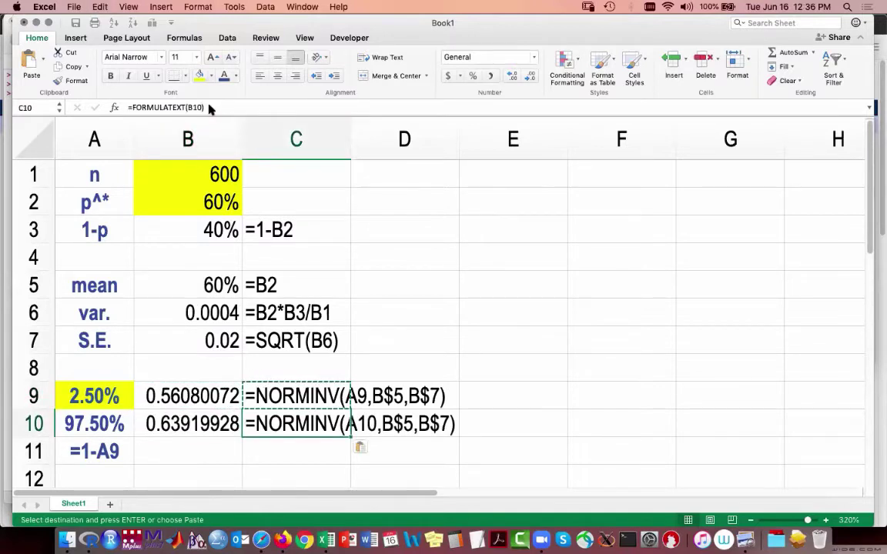
key("Escape")
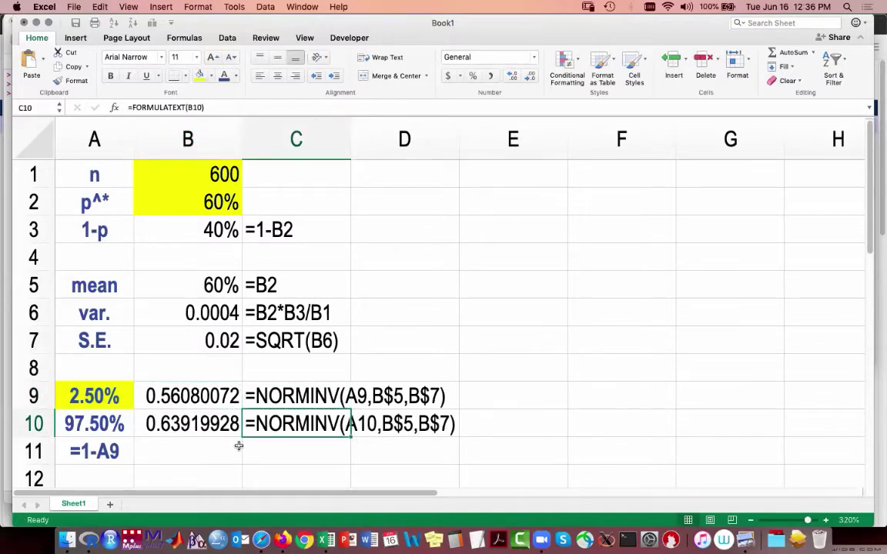
Enter the note "[copy B9 into B10]" in cell E10 and save the workbook as "version 1".
left_click(307, 451)
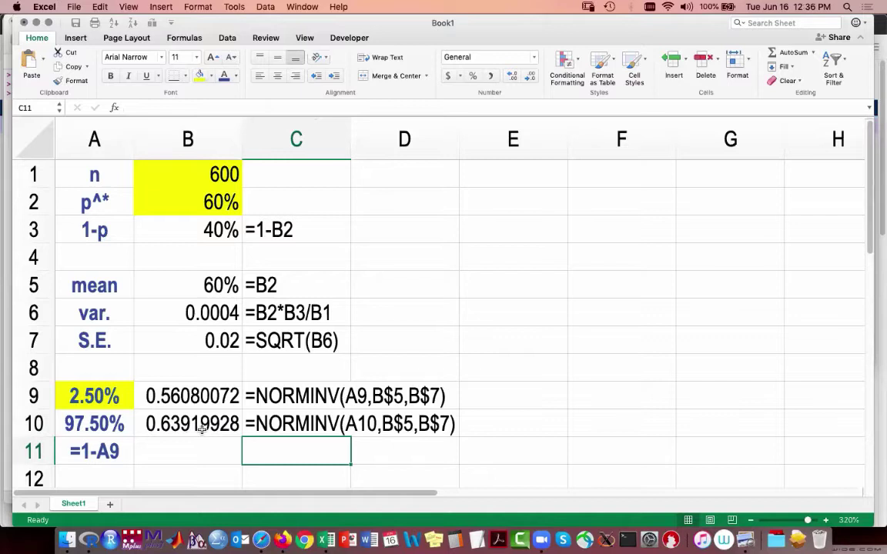
key("Up")
key("Right")
key("Right")
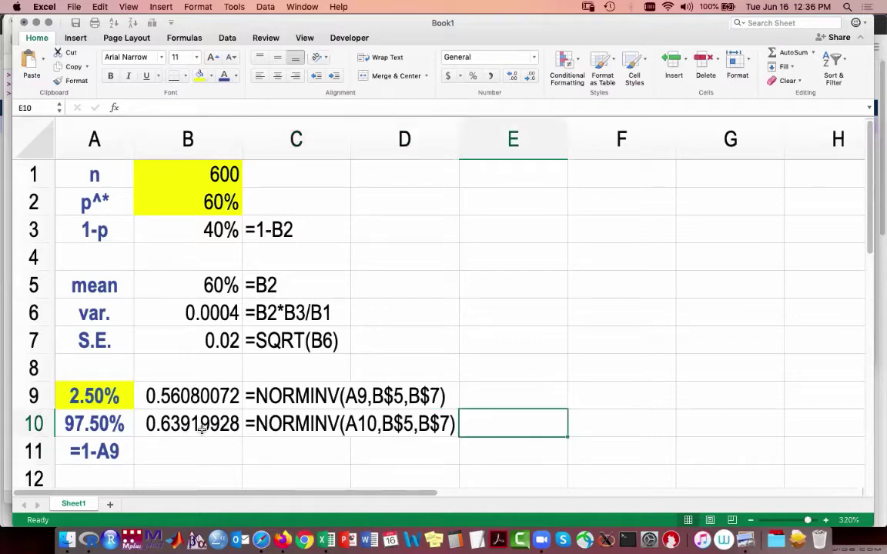
type("[copy B9 ")
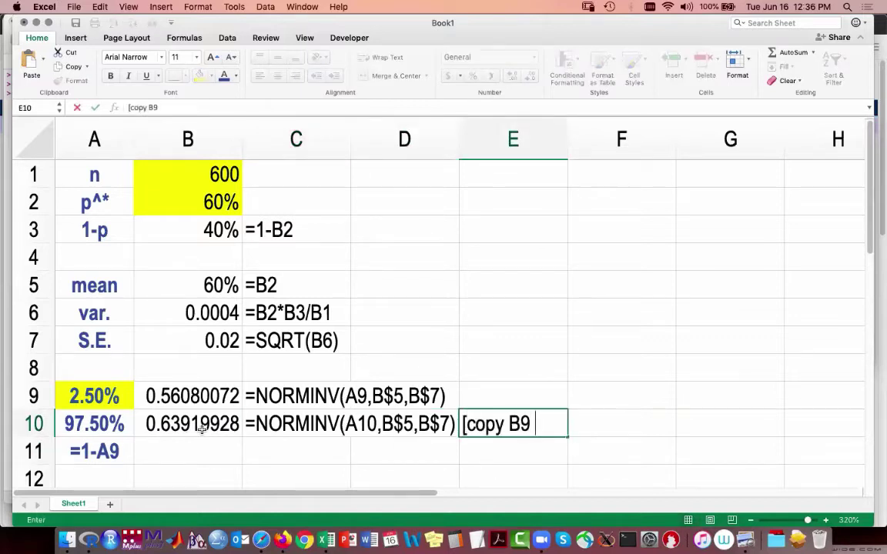
type("into B10]")
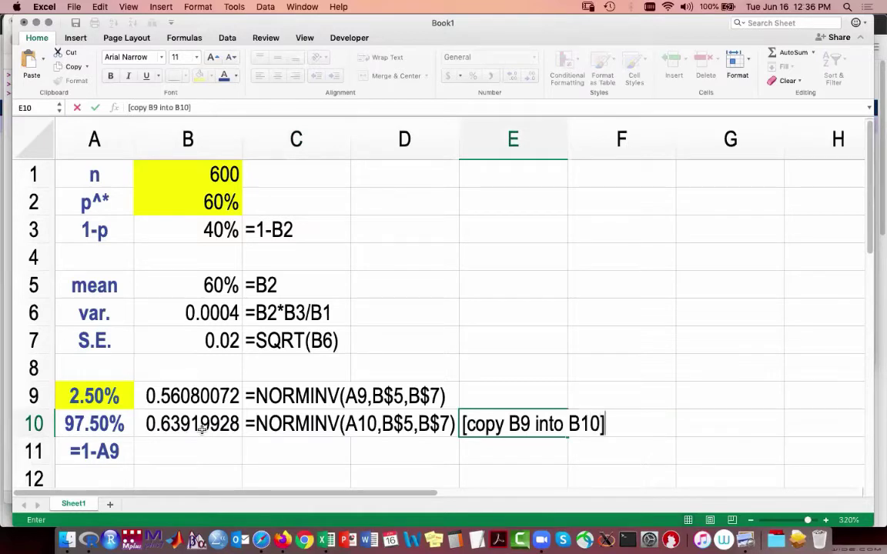
key("Return")
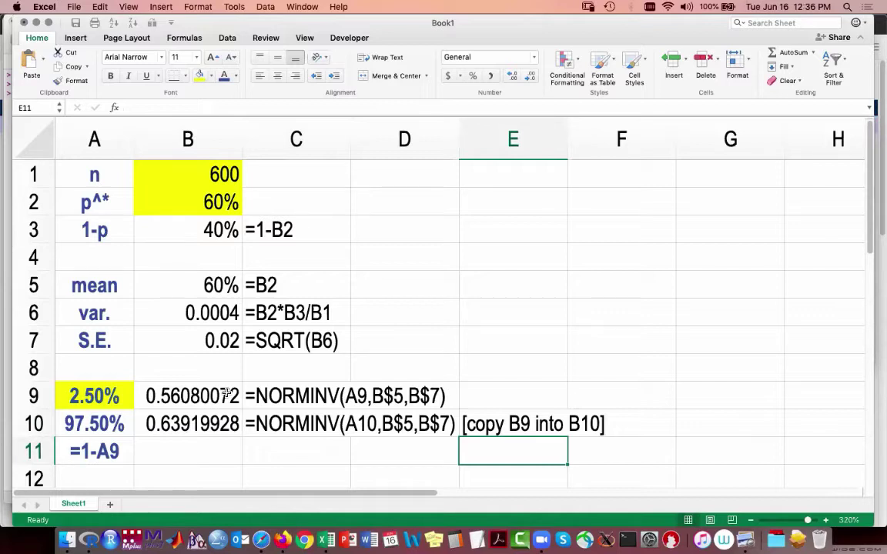
key("super+s")
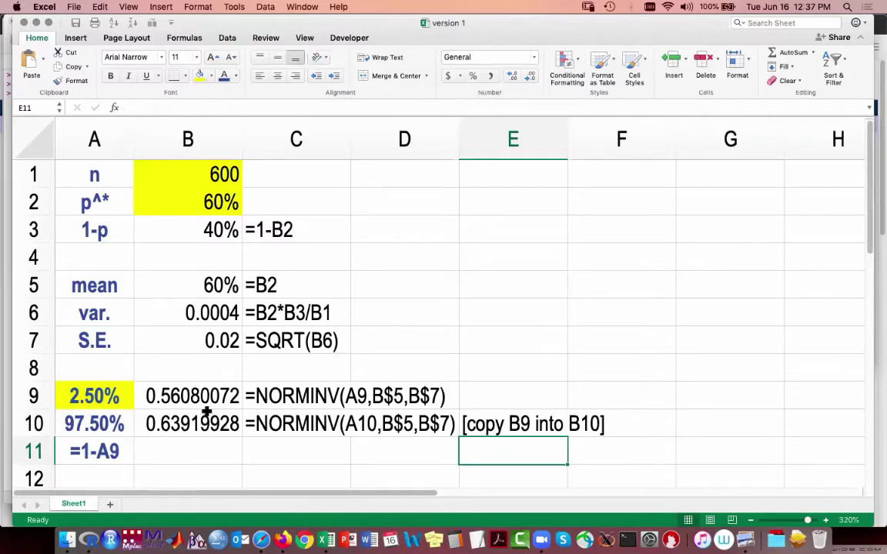
Change the input percentage in cell A9 to 95%.
left_click(110, 395)
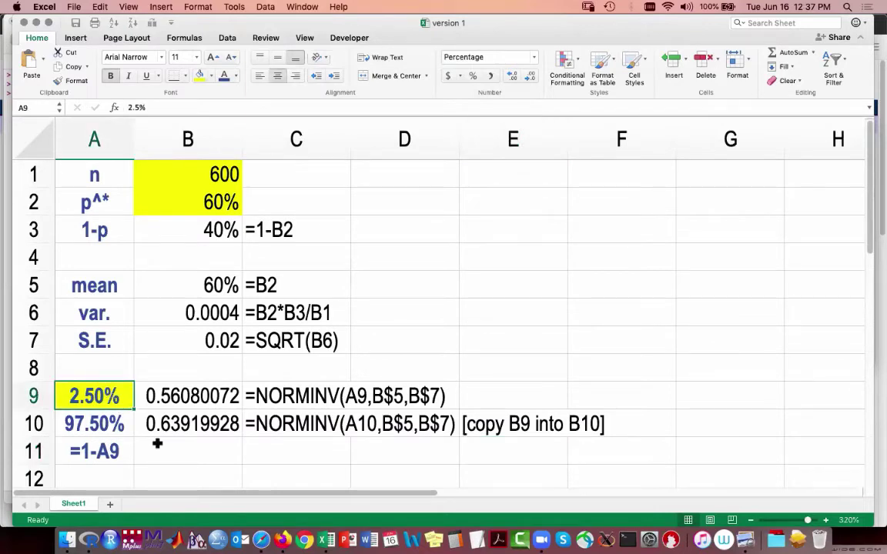
type("95")
key("Return")
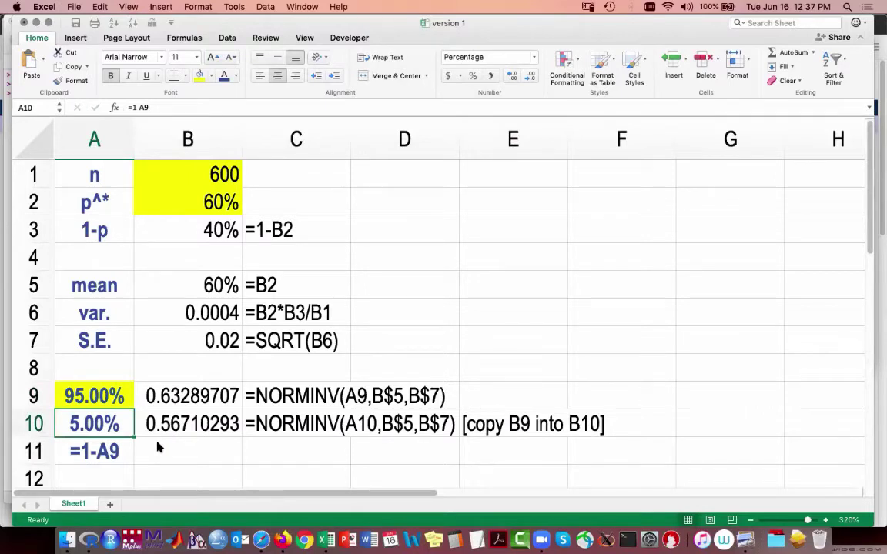
Replace the formula in cell A10 with =(1-A9)/2 to derive the lower tail percentile.
key("Up")
key("Right")
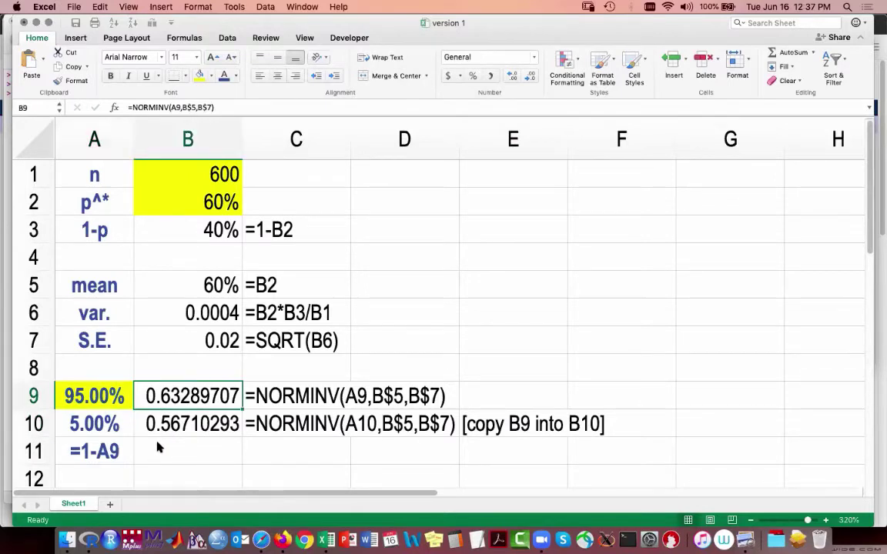
key("Down")
key("Left")
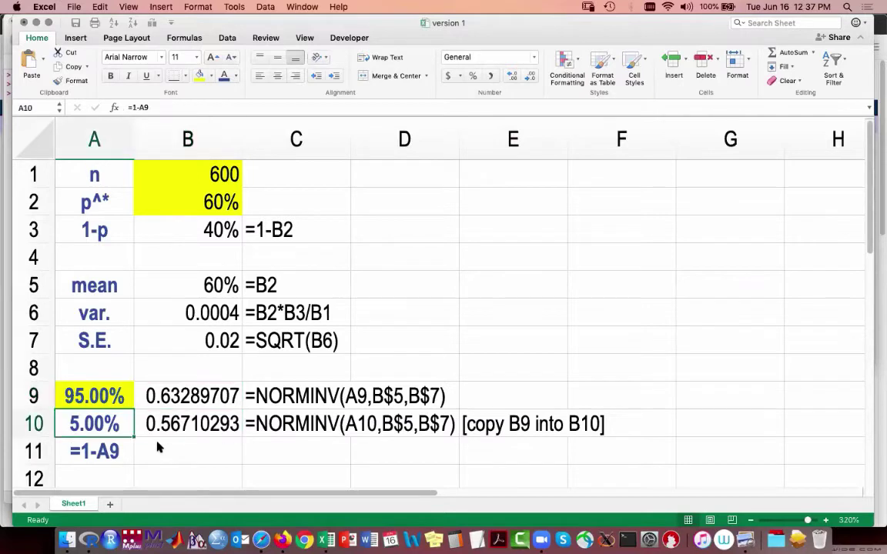
type("=")
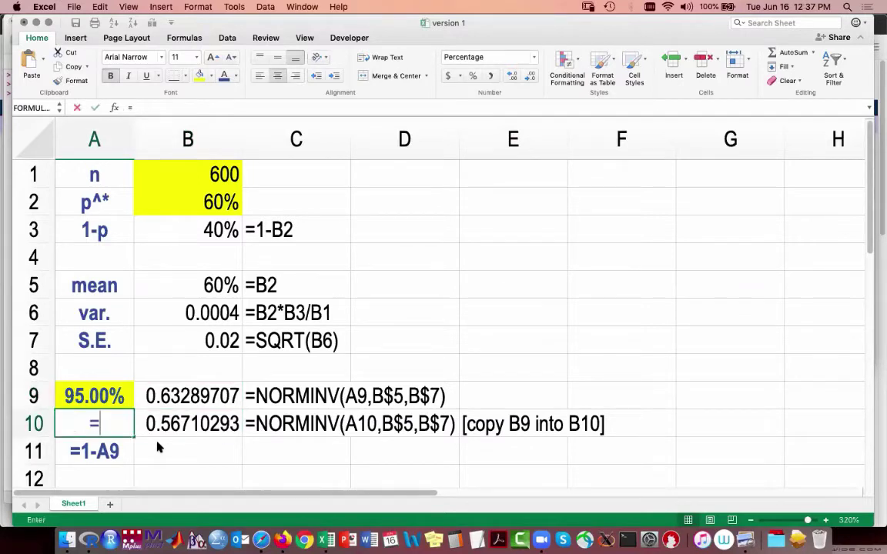
type("(1-A9)/2")
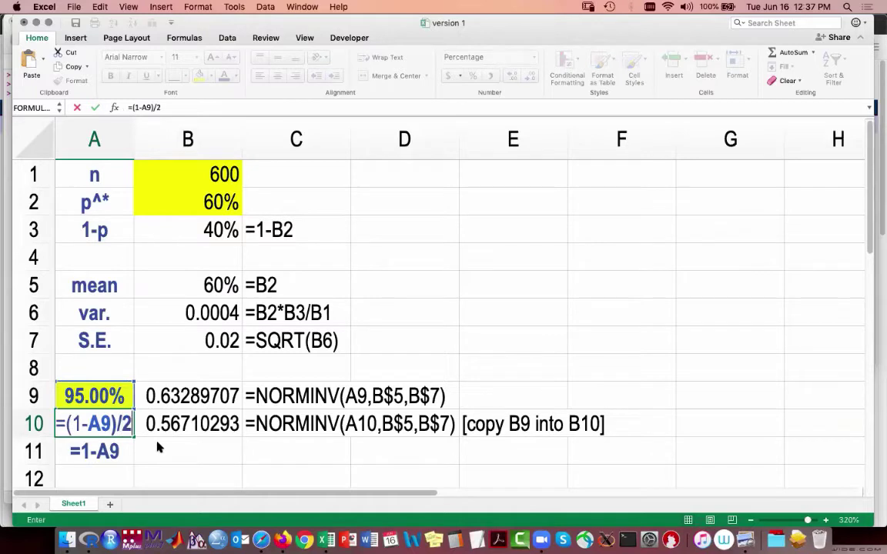
key("Return")
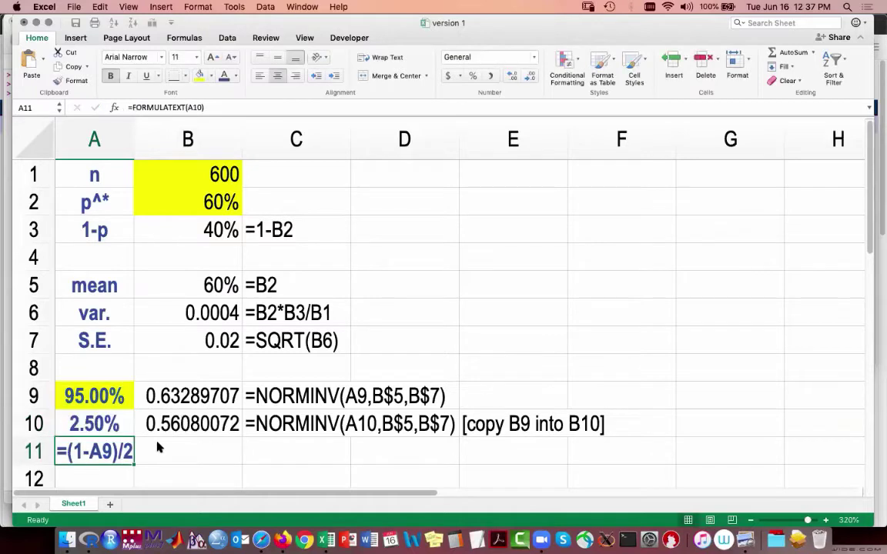
key("Up")
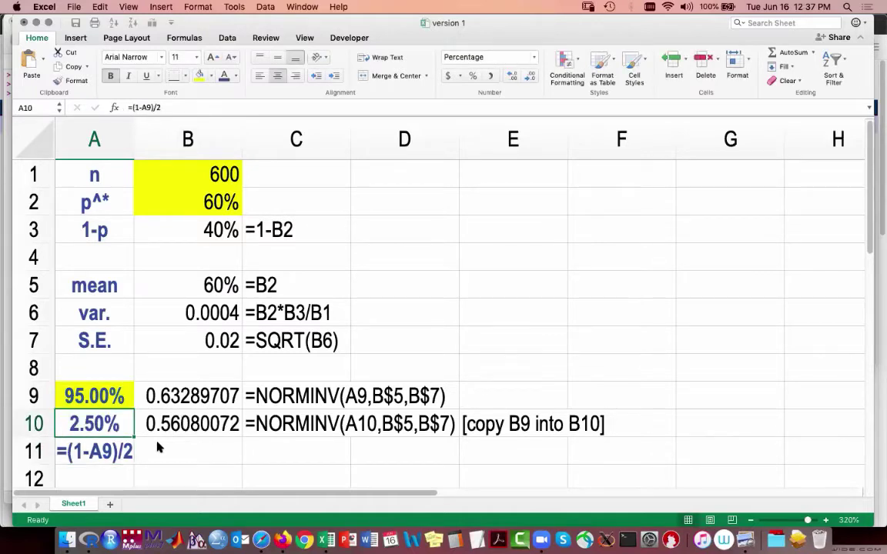
key("Down")
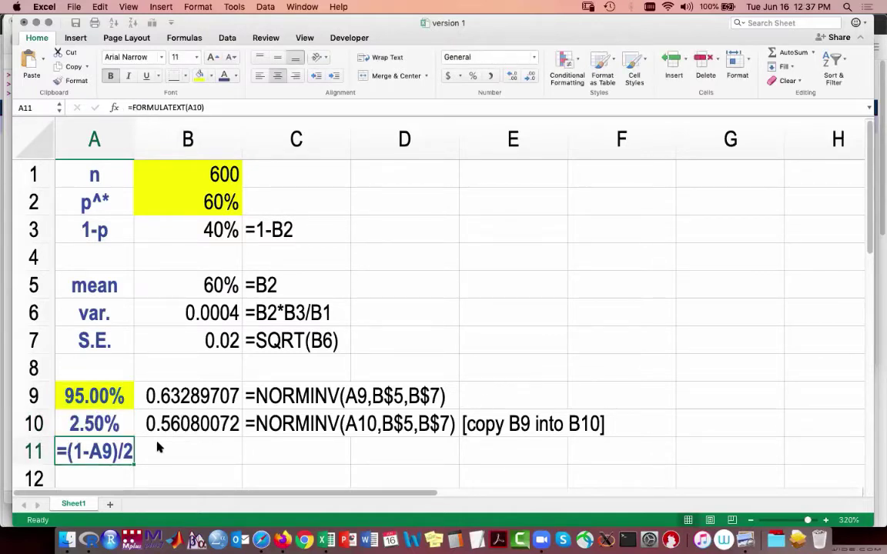
Replace the formula in cell A11 with =A9+A10 to derive the upper tail percentile.
type("=")
key("Up")
key("Up")
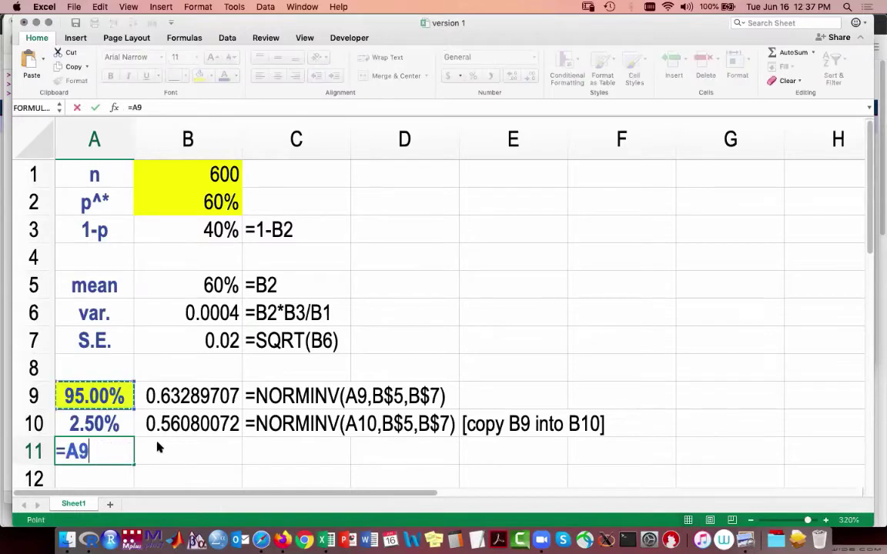
type("+")
key("Up")
key("Return")
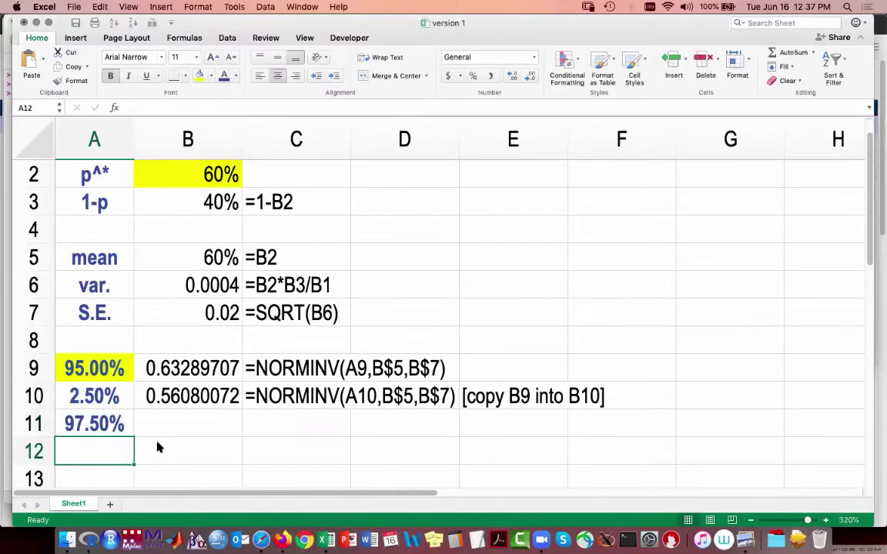
Copy the NORMINV formula and its formula text from B9:C9 into B11:C11.
key("Up")
key("Up")
scroll(159, 447, "up", 1)
left_click(203, 402)
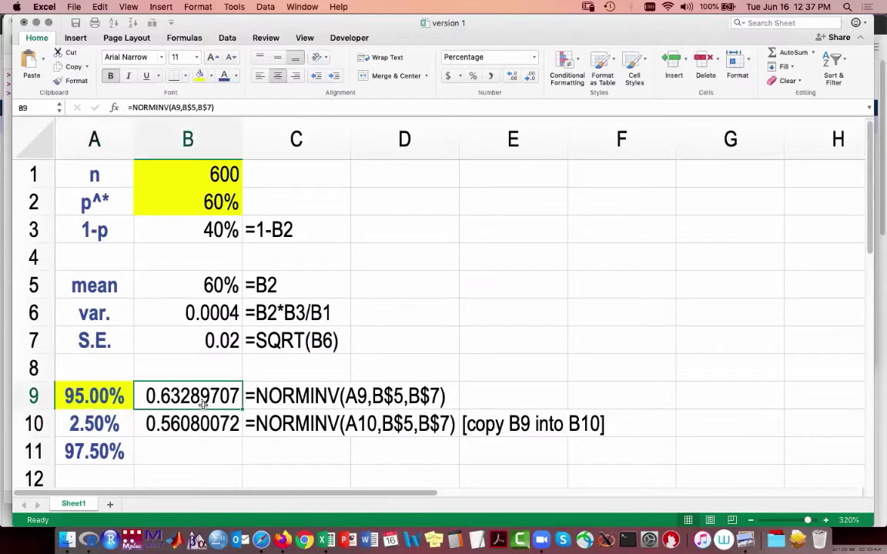
key("shift+Right")
key("super+c")
key("Down")
key("Down")
key("super+v")
Clear the NORMINV formula and its formula text from cells B9 and C9.
key("Up")
key("Up")
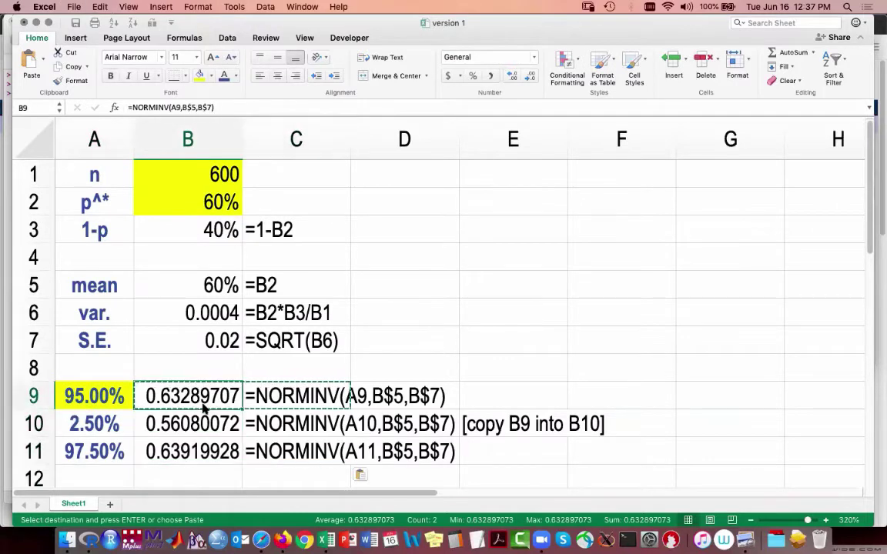
key("Delete")
key("Down")
key("Up")
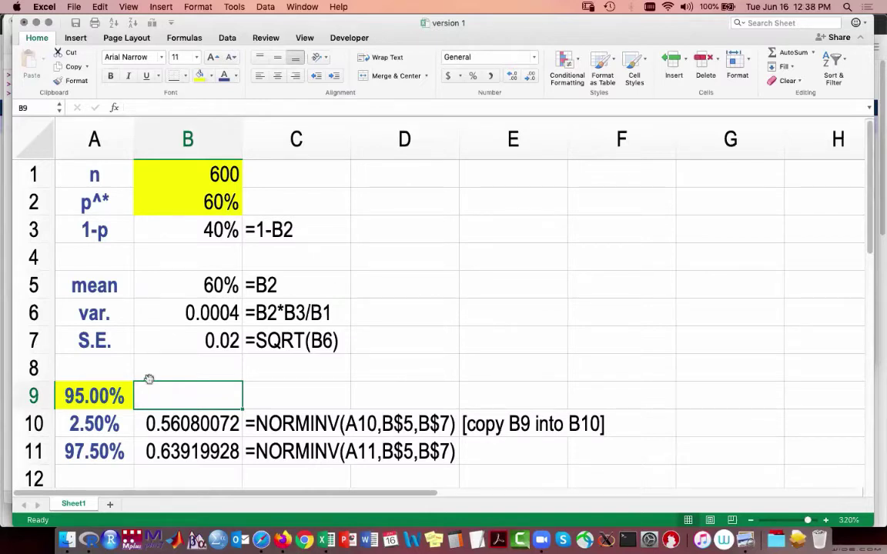
Try 98% and 50% in turn as the input percentage in cell A9.
left_click(197, 171)
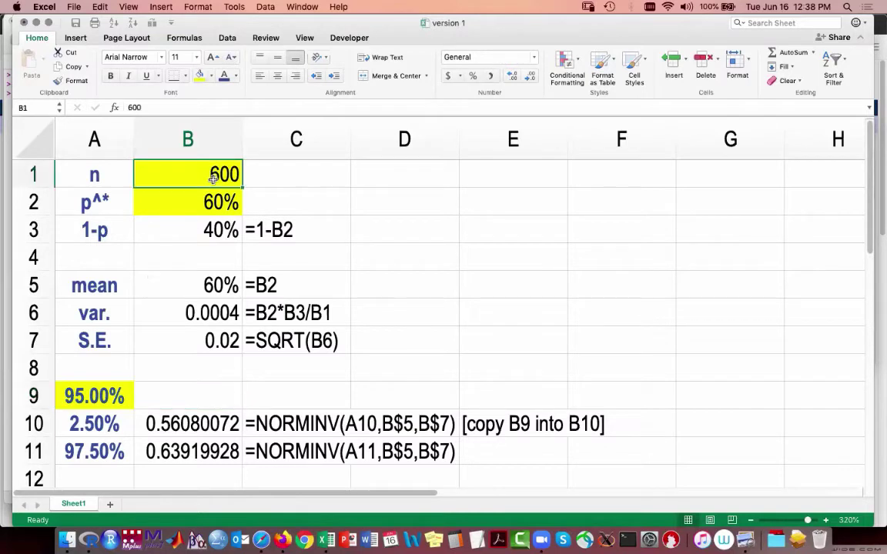
left_click(189, 193)
left_click(98, 399)
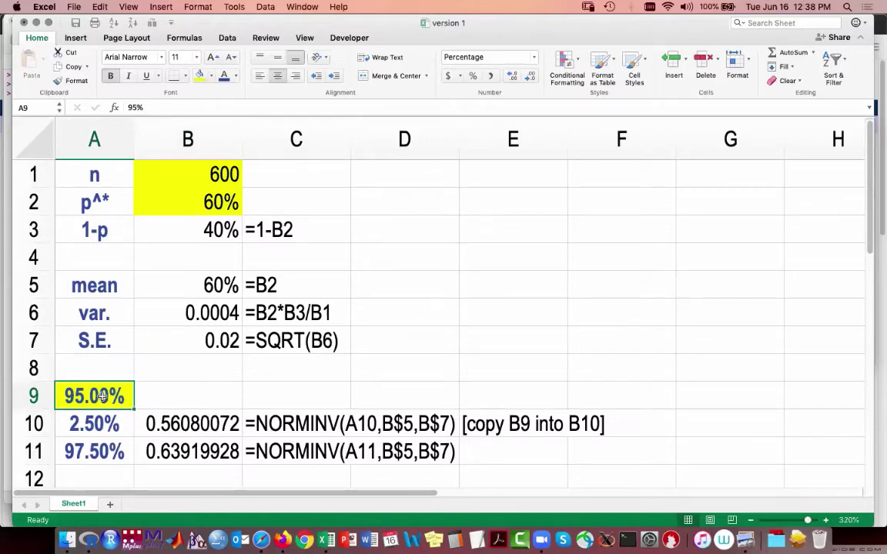
type("98")
key("Return")
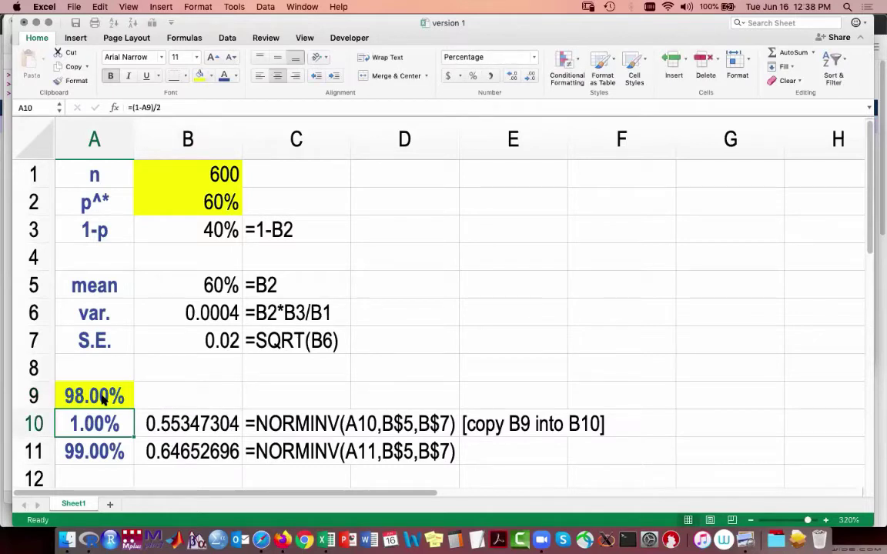
left_click(102, 396)
type("50")
key("Return")
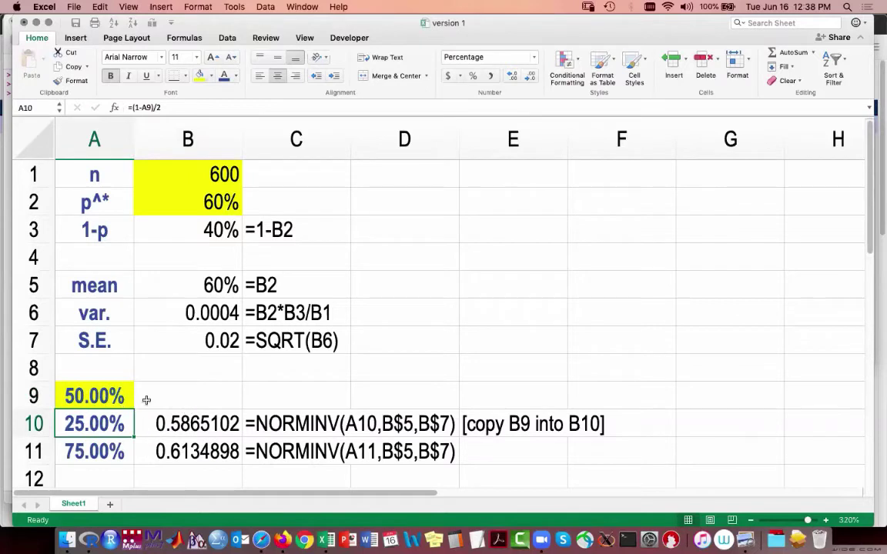
Set the input percentage in cell A9 back to 95%.
key("Up")
type("95")
key("Return")
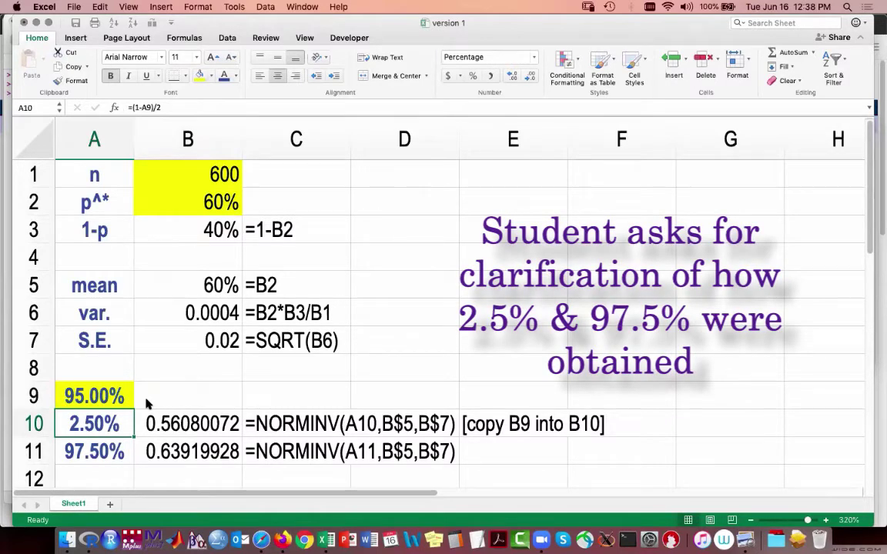
Switch to R to examine the bell curve plot with shaded tails, and return to the Excel worksheet.
key("super+Tab")
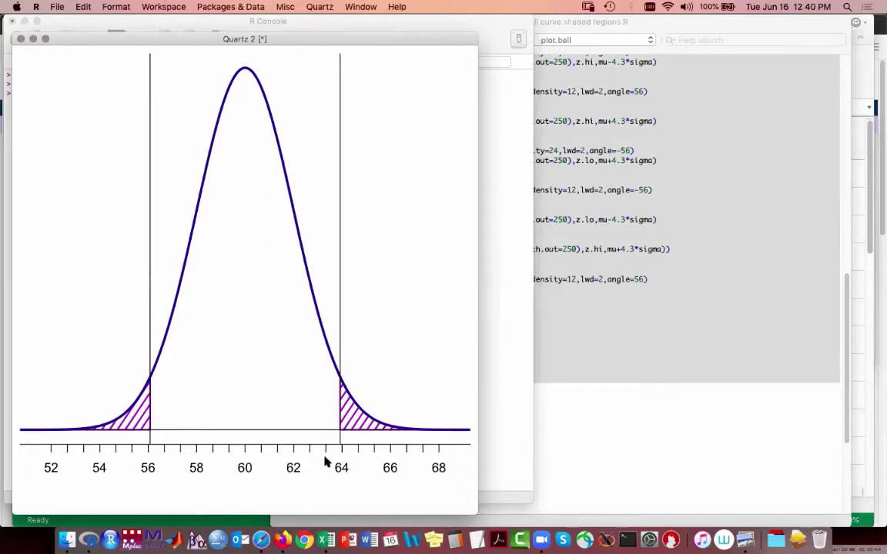
key("super+Tab")
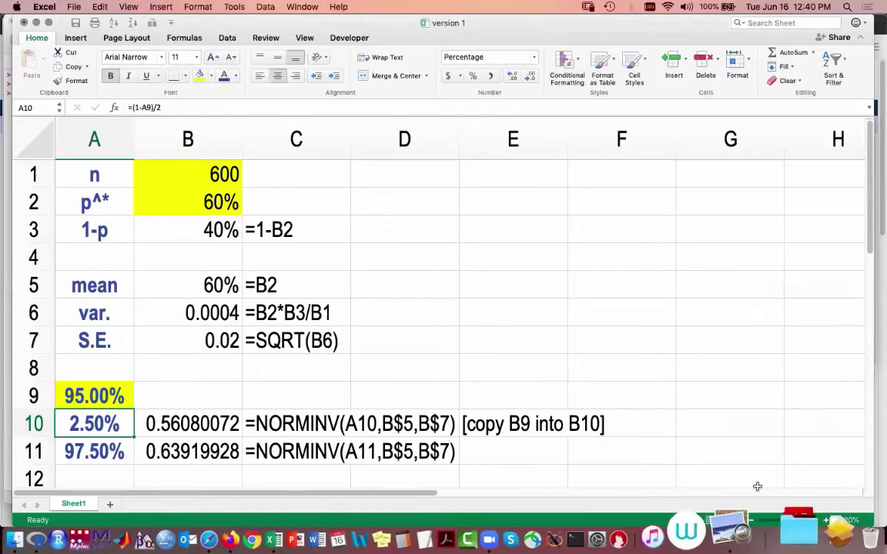
Enter =FORMULATEXT(A10) in cell A12 to display the lower percentile's formula.
left_click(750, 521)
left_click(751, 521)
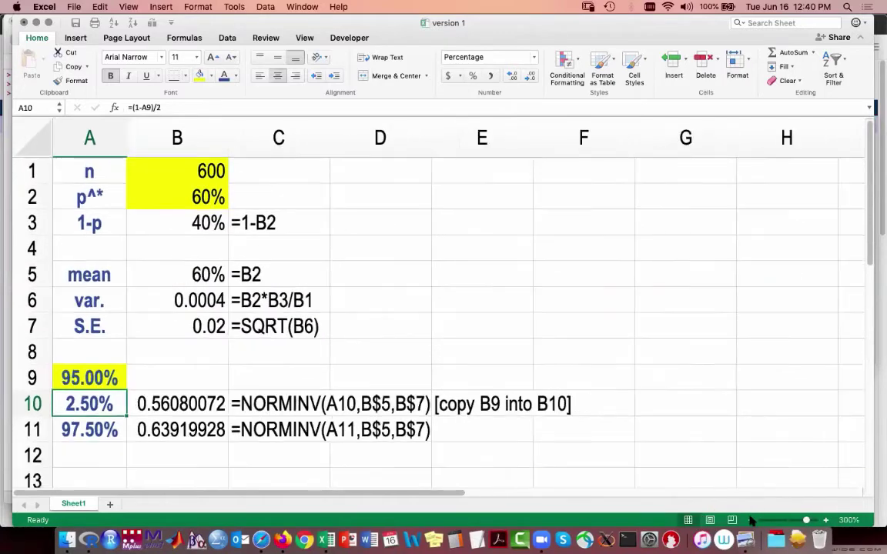
left_click(751, 521)
left_click(750, 521)
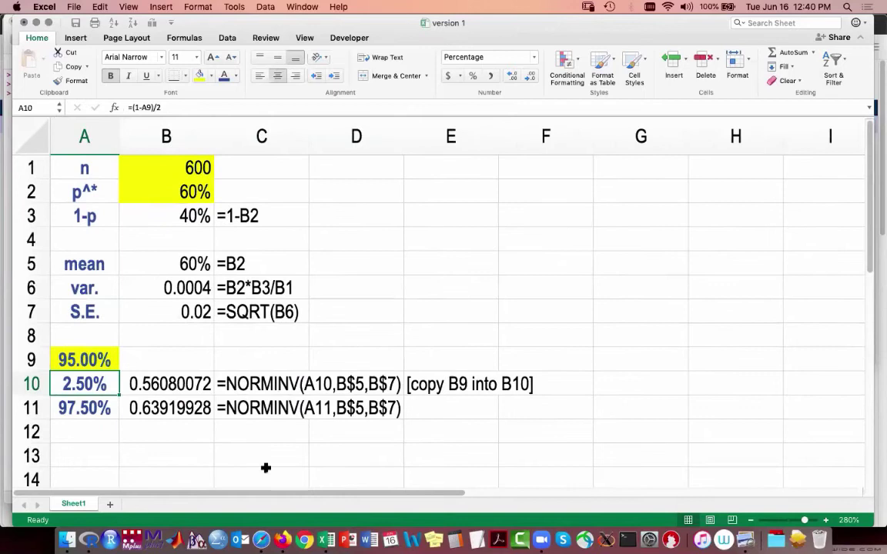
left_click(80, 435)
type("=")
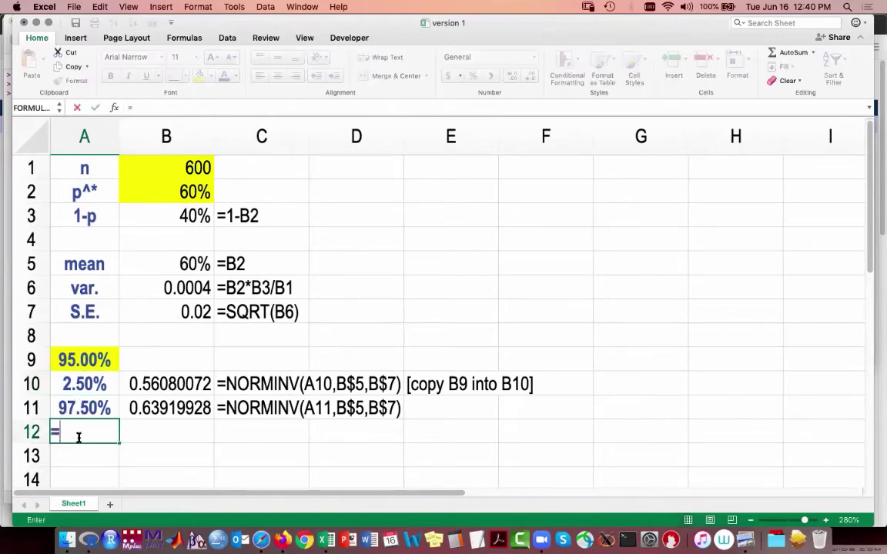
type("formulat")
key("Tab")
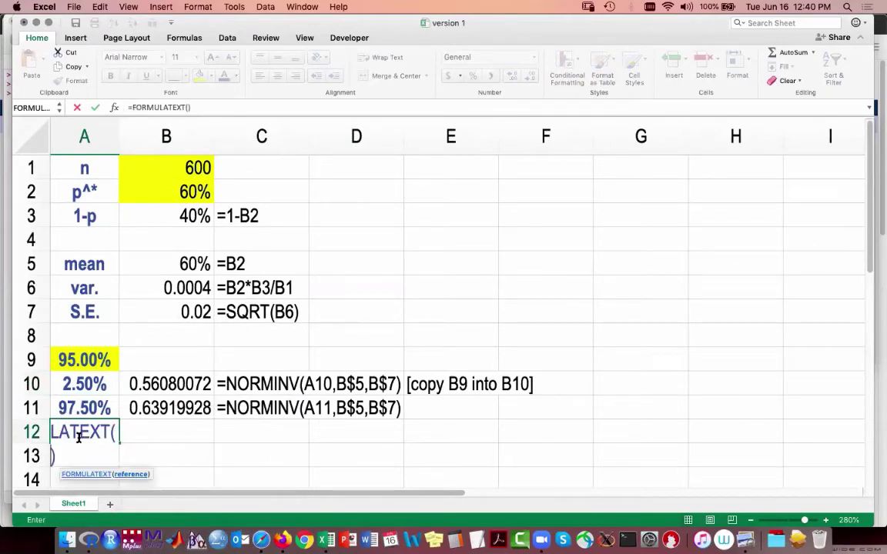
left_click(92, 380)
key("Return")
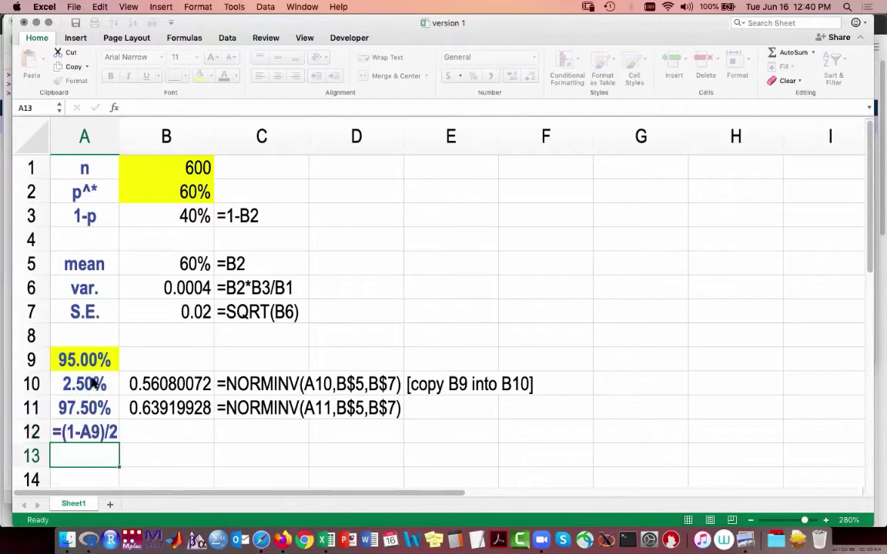
Copy the FORMULATEXT formula from A12 into A13 to display the formula of A11.
key("Up")
key("super+c")
key("Down")
key("super+v")
key("Escape")
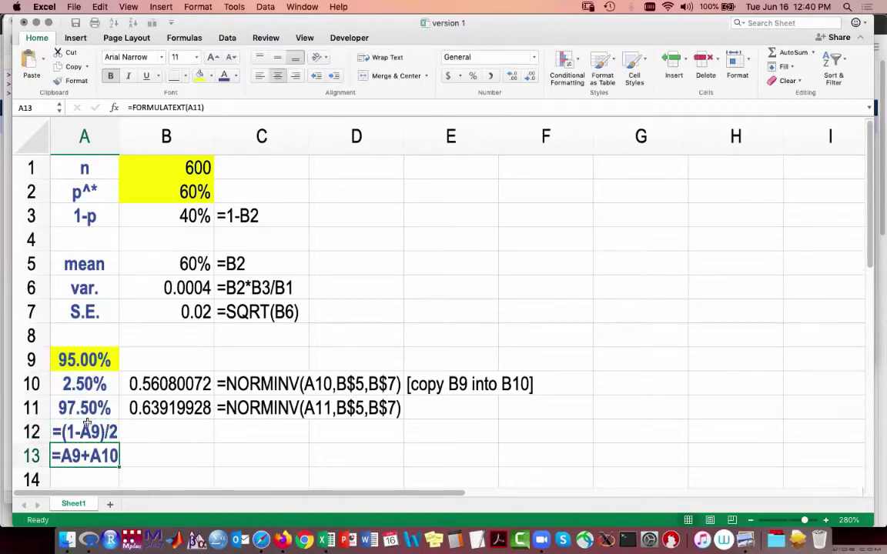
Fill cell A10 and its formula text in A12 with the same light gold color.
left_click(114, 392)
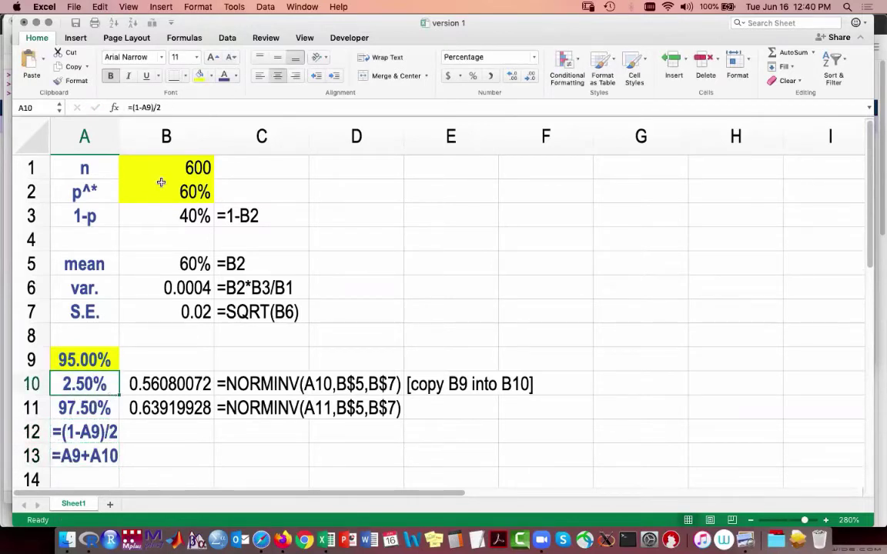
left_click(212, 76)
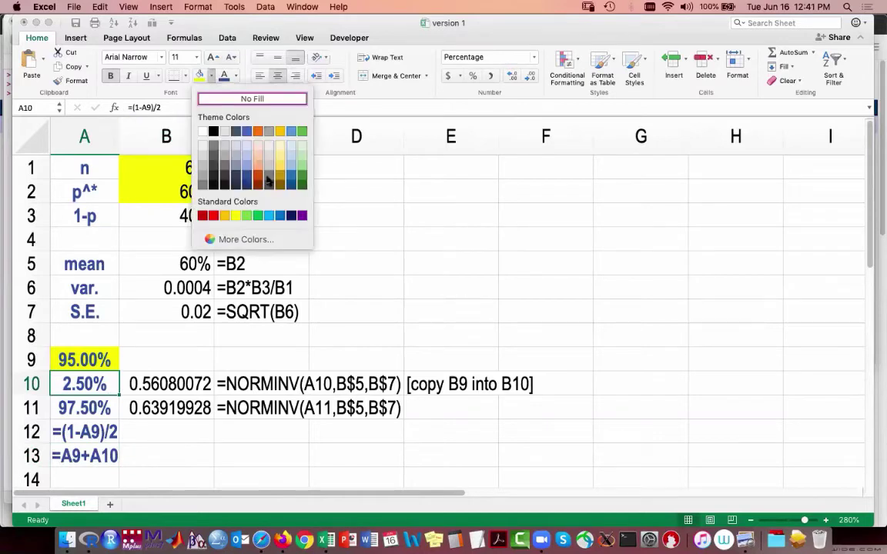
left_click(282, 153)
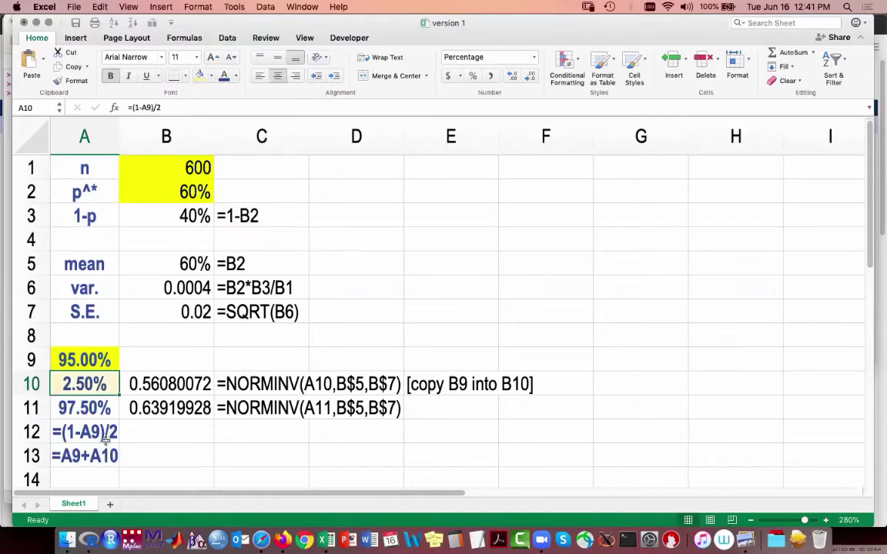
key("Down")
key("Down")
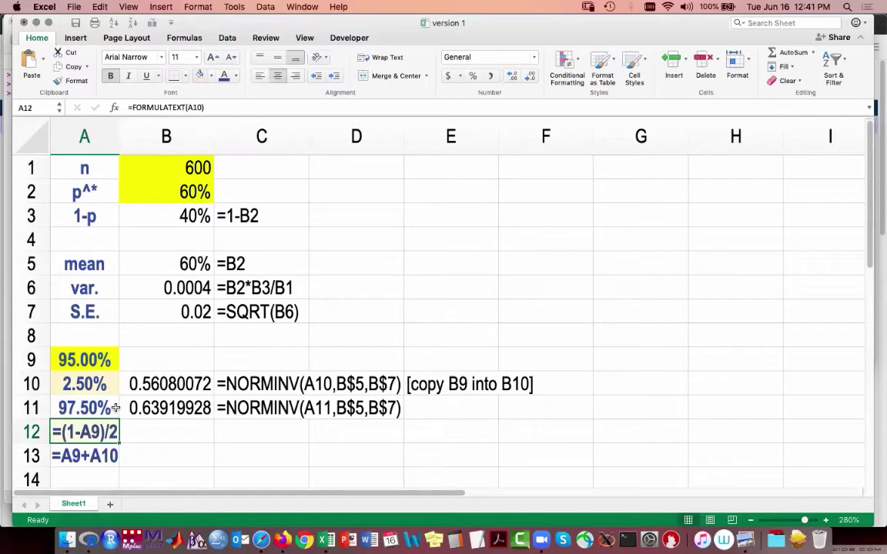
Fill cell A11 and its formula text in A13 with the same light green color.
key("Up")
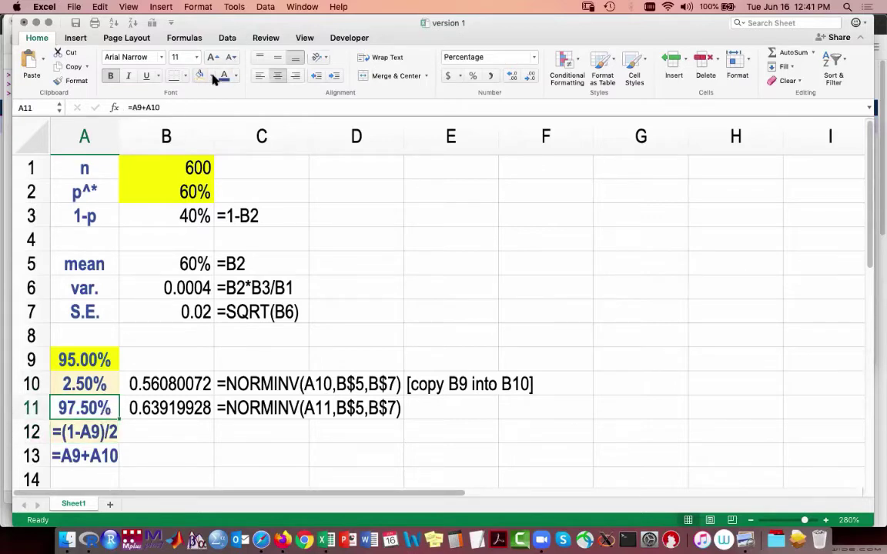
left_click(211, 76)
left_click(303, 148)
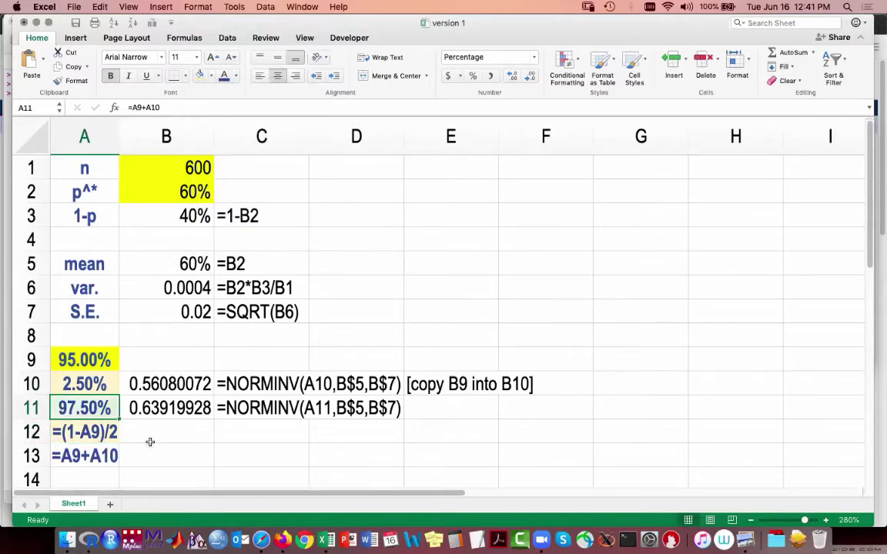
key("Down")
key("Down")
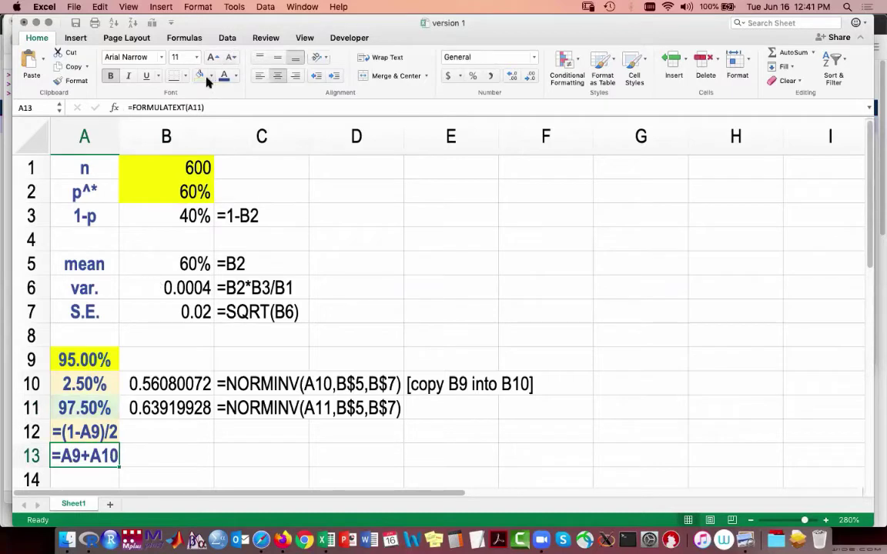
left_click(656, 325)
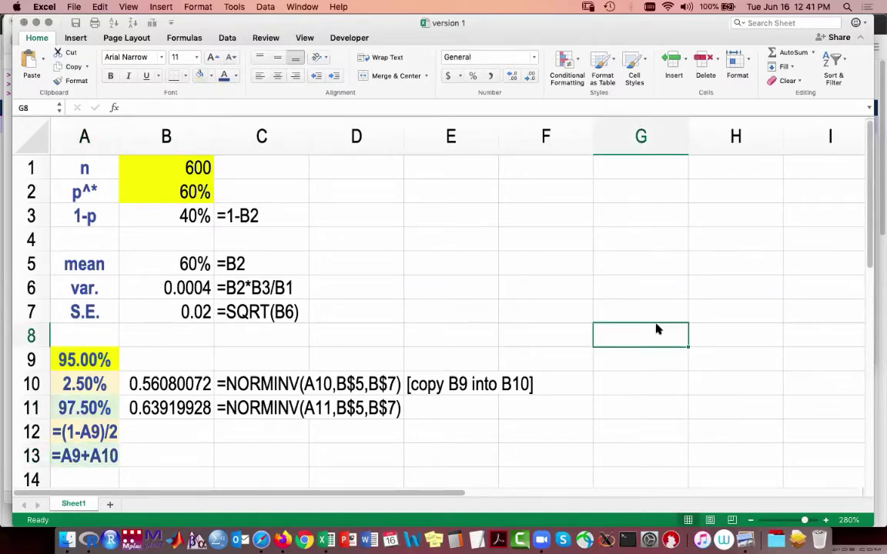